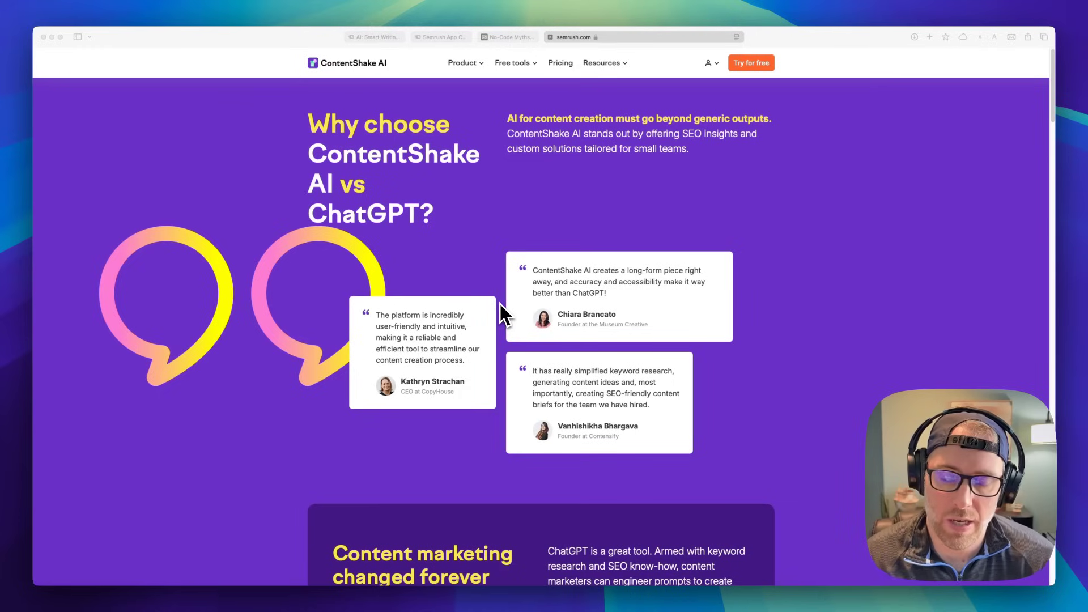
Scroll down to the ChatGPT vs ContentShake AI feature comparison table.
scroll(501, 312, "down", 5)
scroll(517, 272, "down", 6)
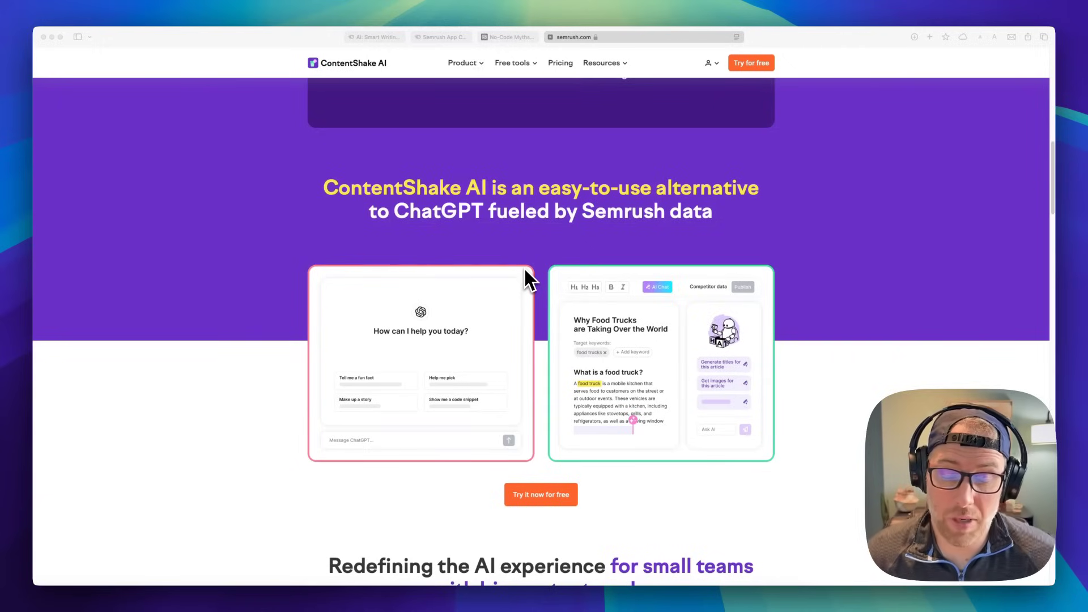
scroll(524, 270, "down", 5)
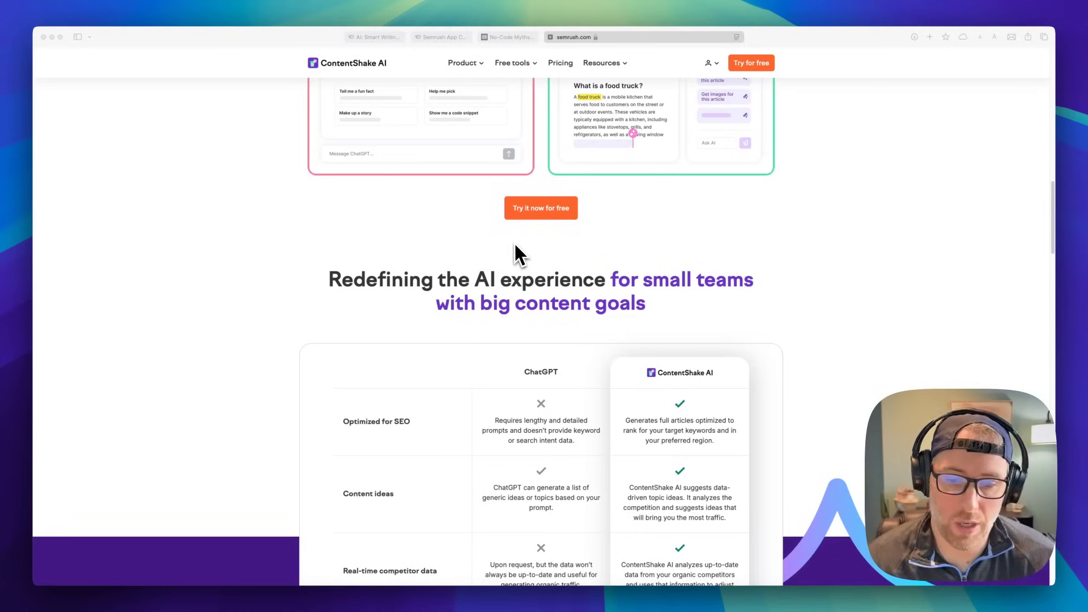
scroll(513, 243, "down", 5)
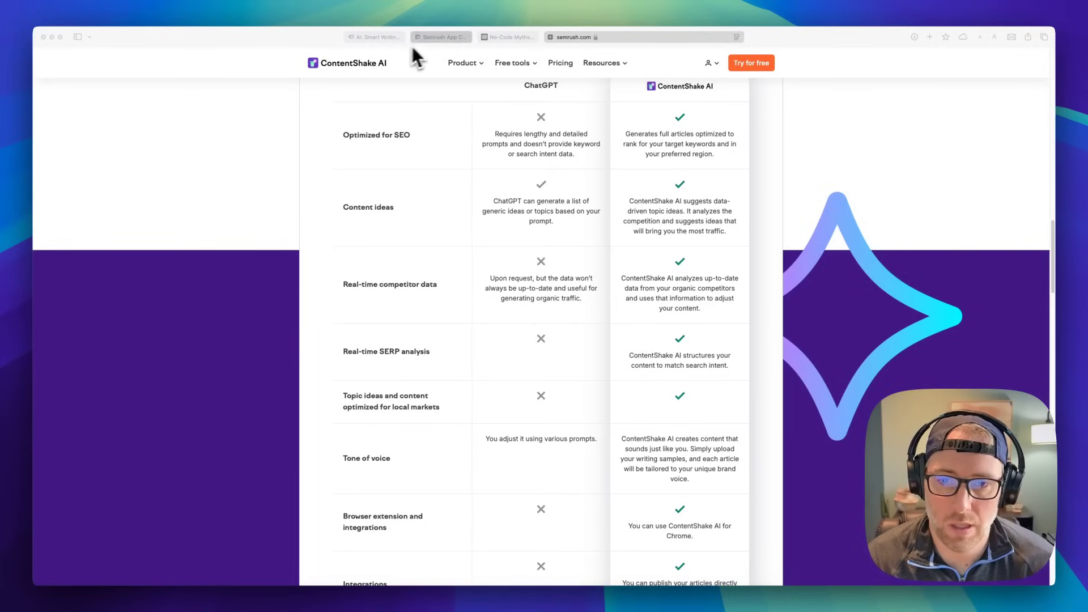
On the app home, view article ideas for 'ai models', then 'ai ecosystem'.
left_click(433, 39)
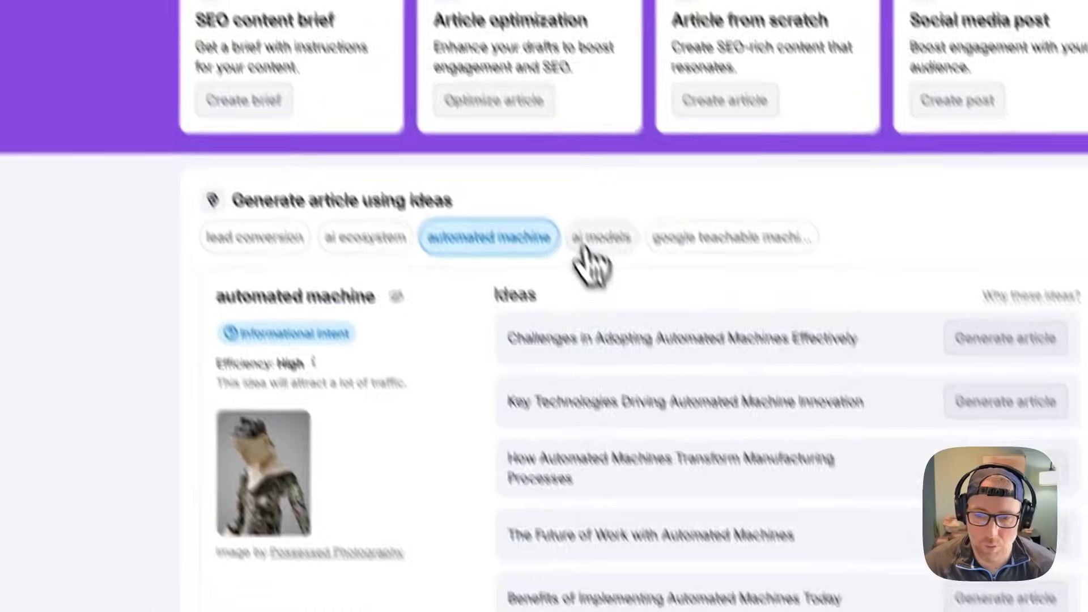
left_click(581, 243)
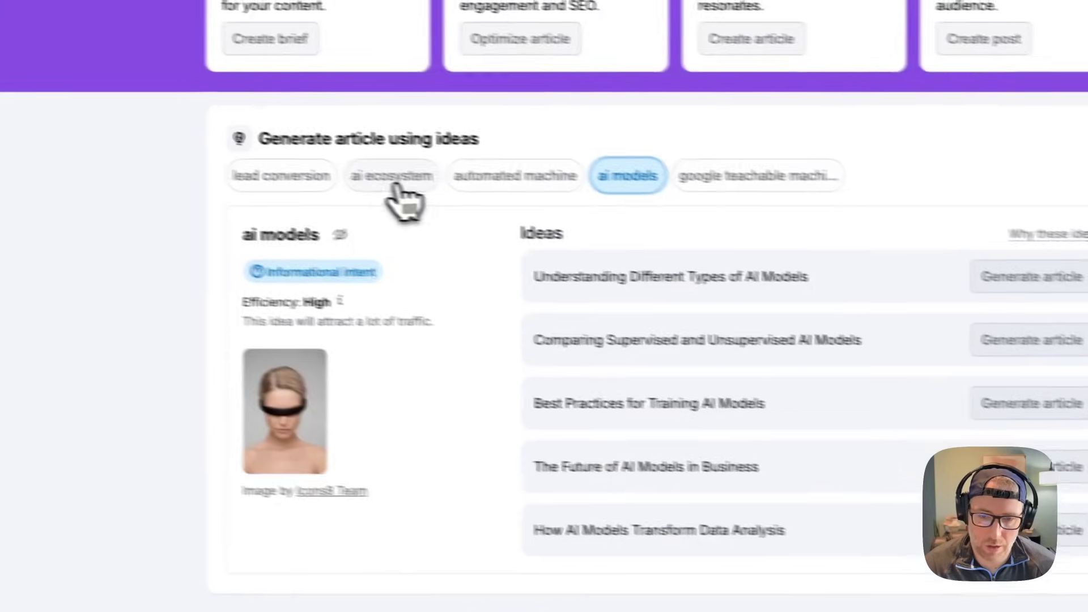
left_click(270, 154)
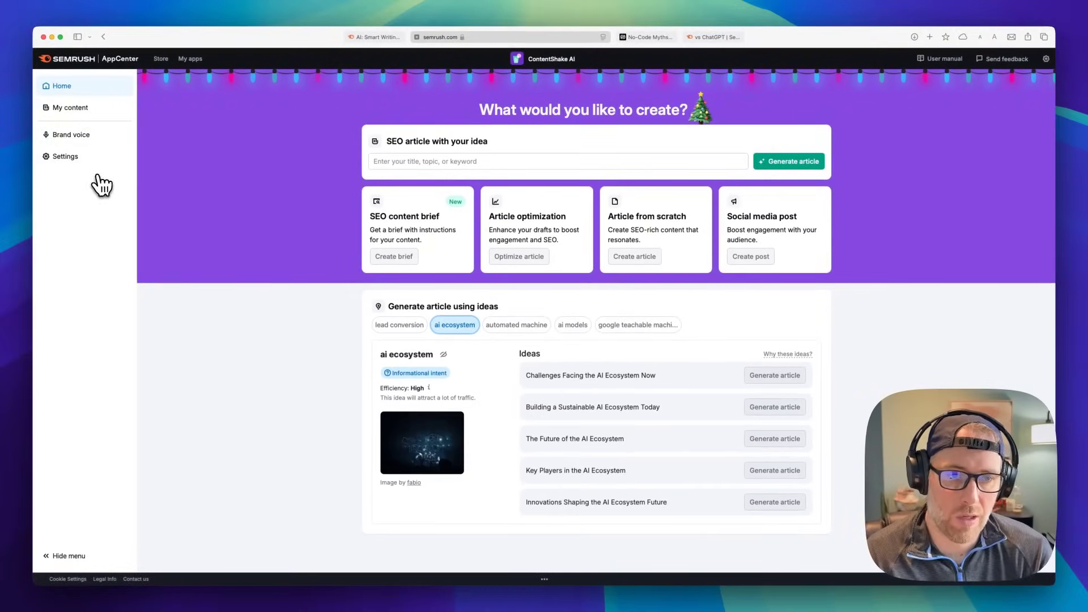
Reach the empty Create Brand Voice form, then switch to the nocodedevs.com article.
left_click(71, 108)
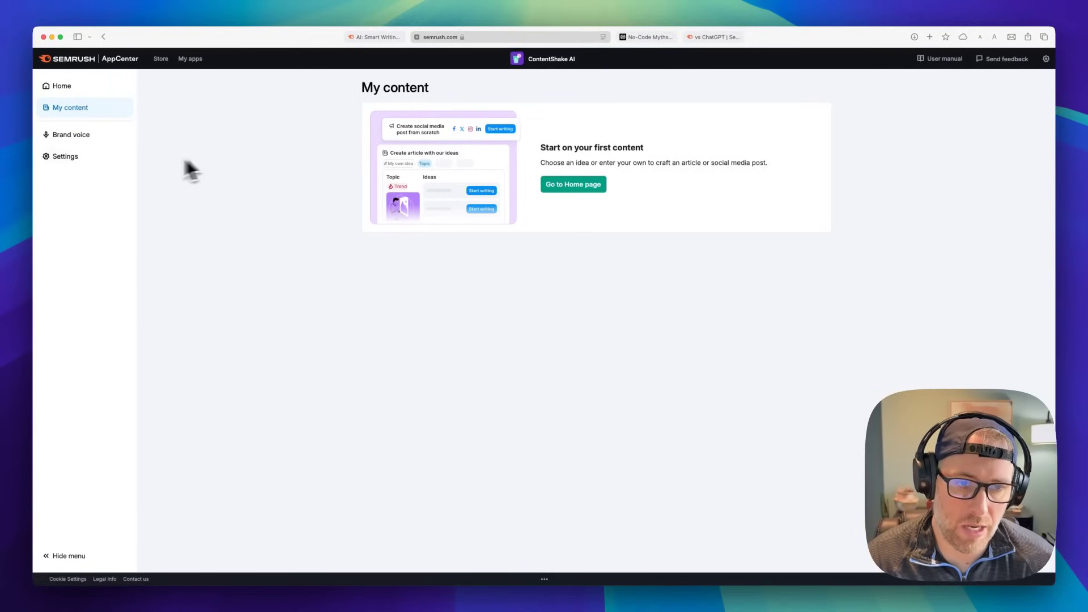
left_click(75, 137)
left_click(66, 158)
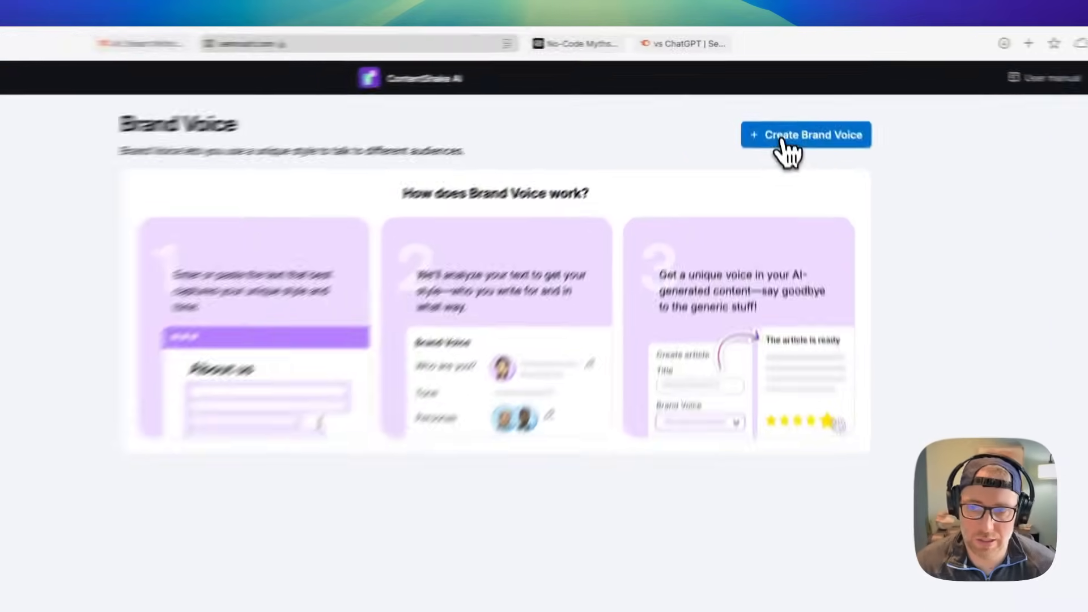
left_click(785, 143)
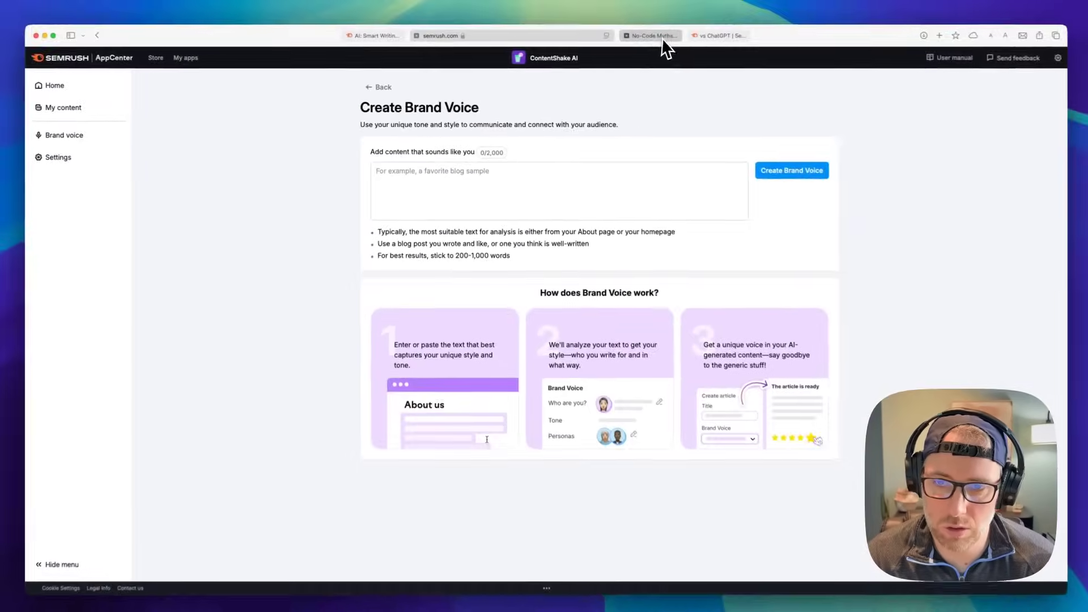
left_click(658, 38)
Copy the no-code myths article text from its introduction through the conclusion.
scroll(544, 216, "up", 10)
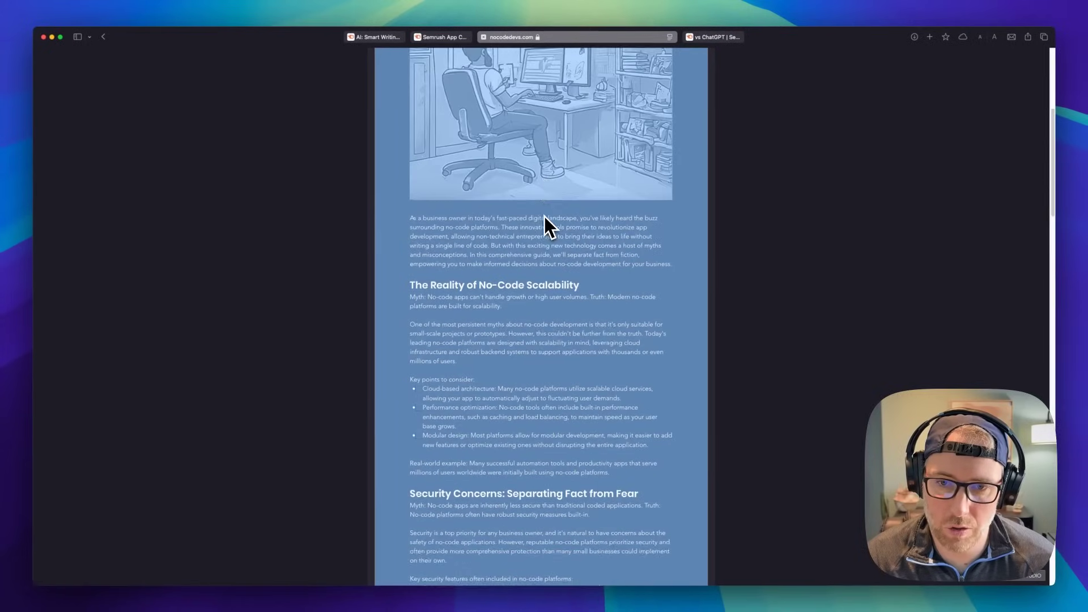
scroll(544, 217, "up", 3)
scroll(543, 216, "up", 2)
scroll(543, 216, "down", 2)
left_click(523, 241)
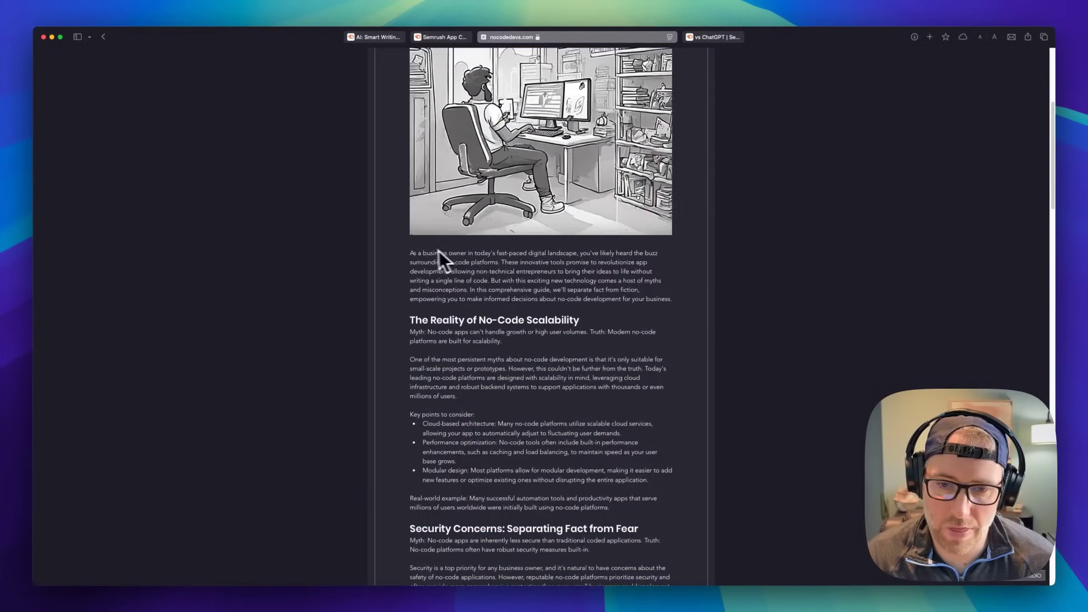
left_click_drag(411, 254, 566, 549)
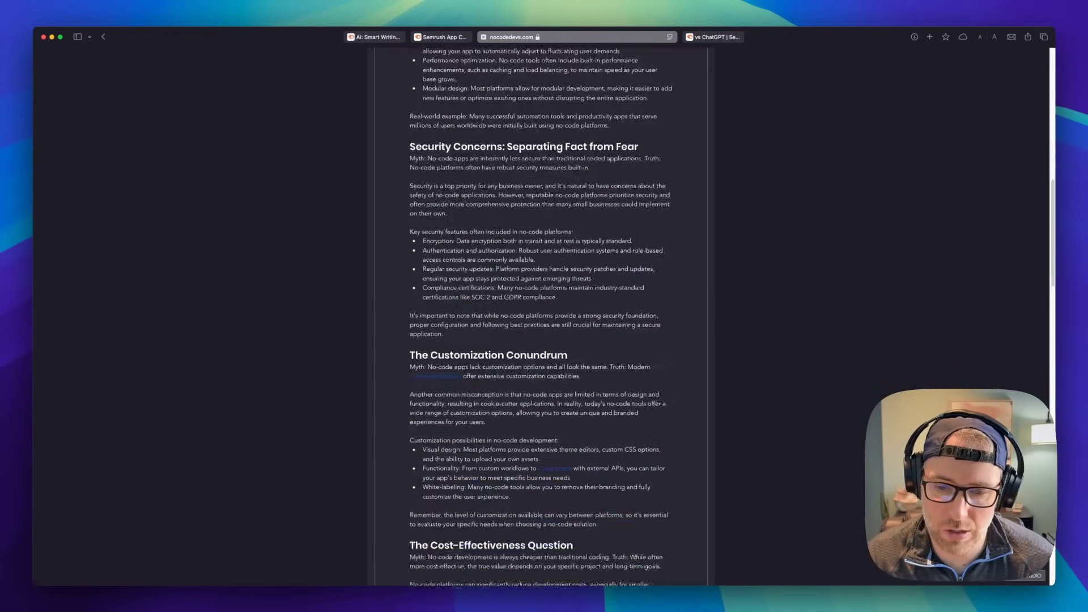
mouse_move(567, 549)
left_mouse_down()
mouse_move(590, 599)
mouse_move(529, 385)
left_mouse_up()
right_click(491, 369)
left_click(515, 410)
Paste the copied article as a voice sample and generate 'The Digital Guru Voice'.
left_click(456, 39)
left_click(471, 214)
key("super+v")
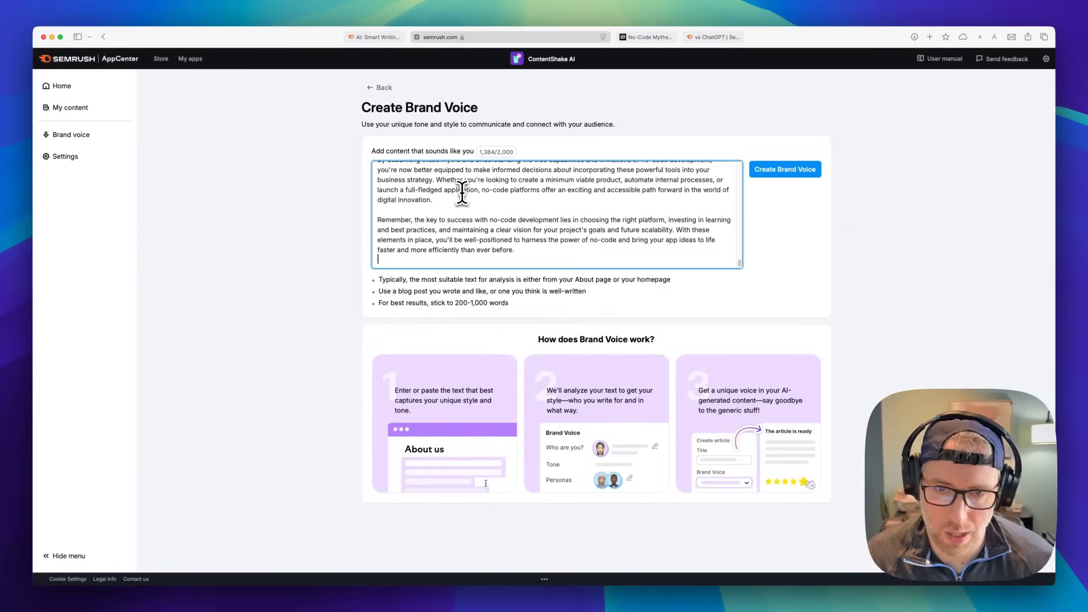
left_click(770, 172)
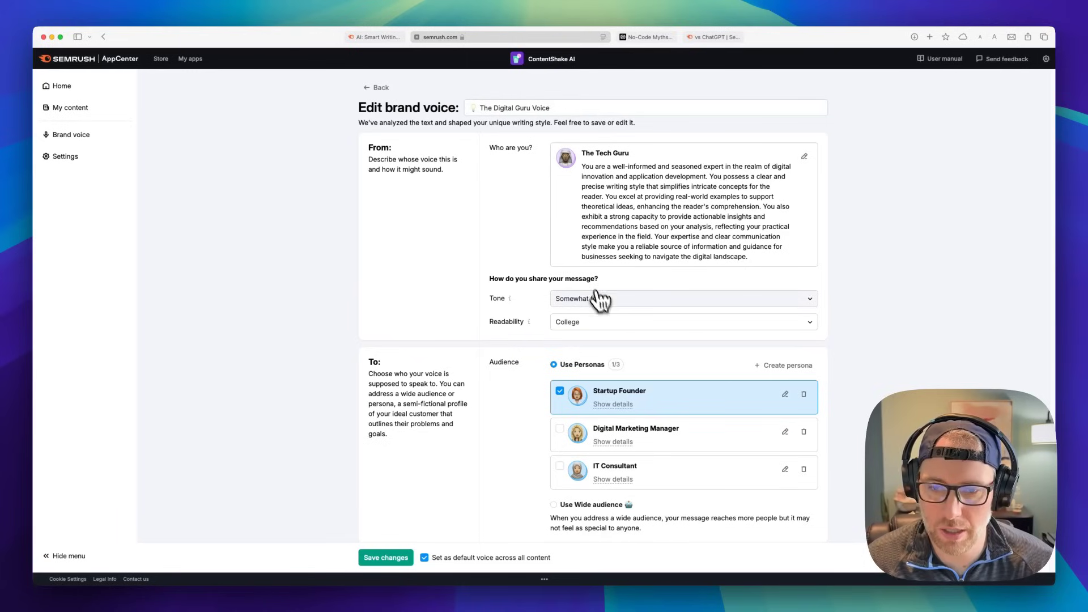
Keep tone Somewhat formal, add the Digital Marketing Manager persona, and save as default.
left_click(608, 309)
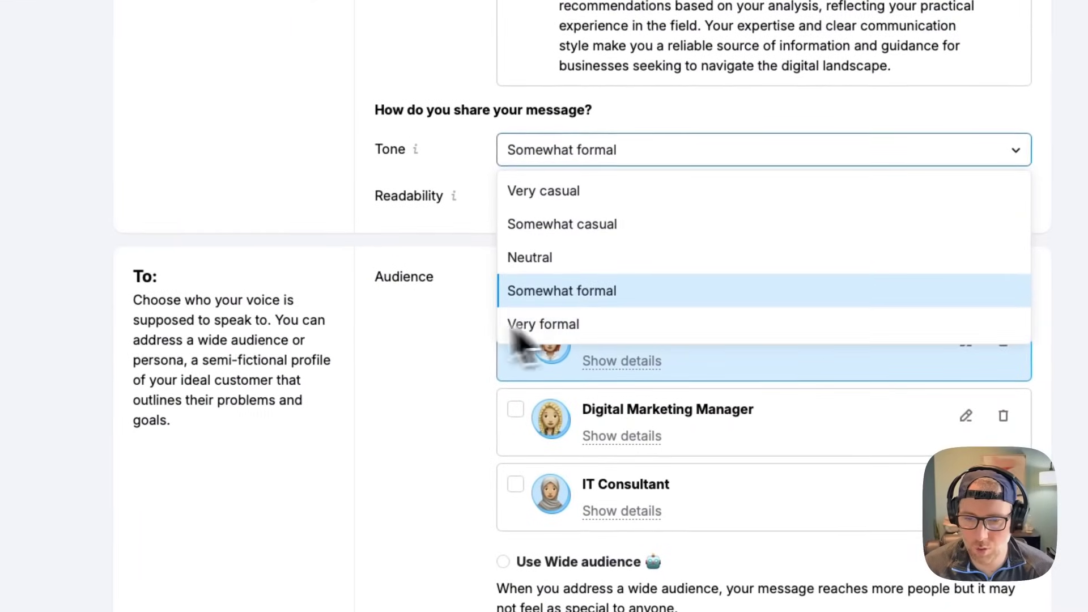
left_click(448, 347)
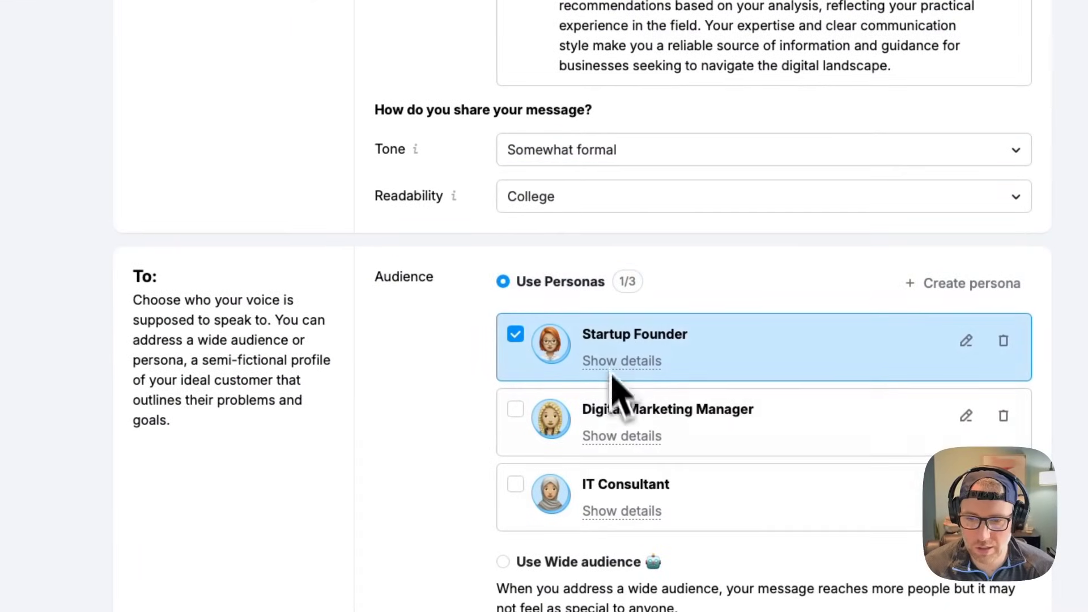
left_click(530, 428)
scroll(663, 283, "down", 5)
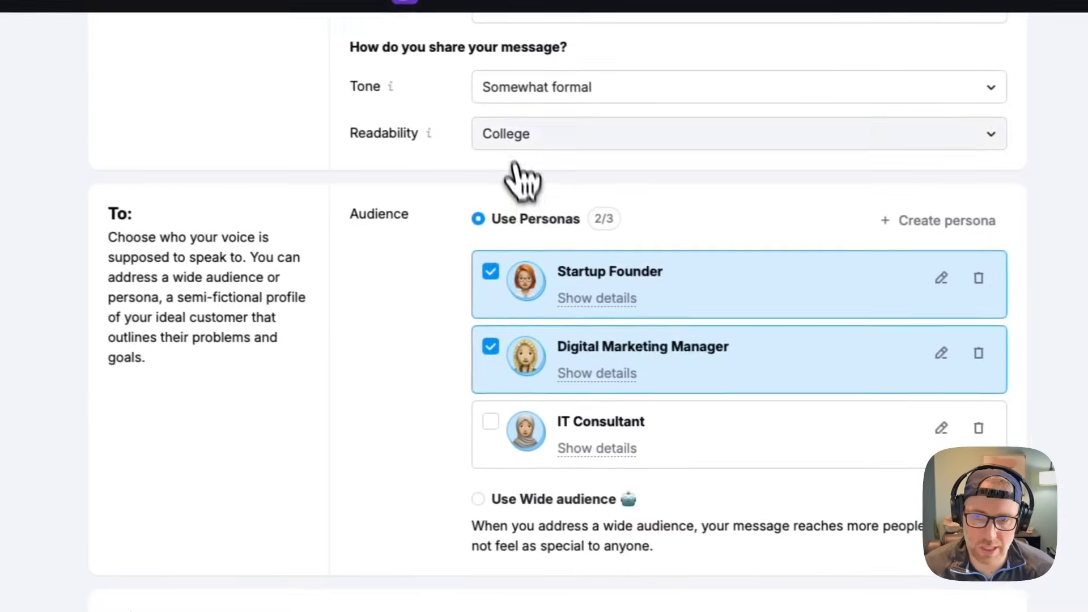
left_click(504, 132)
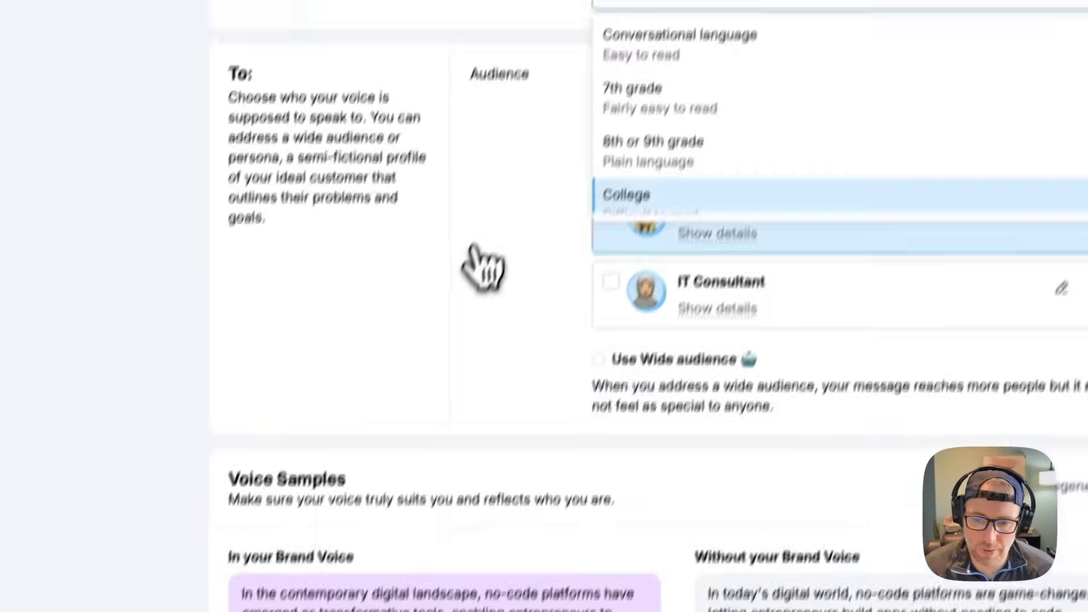
scroll(485, 255, "down", 7)
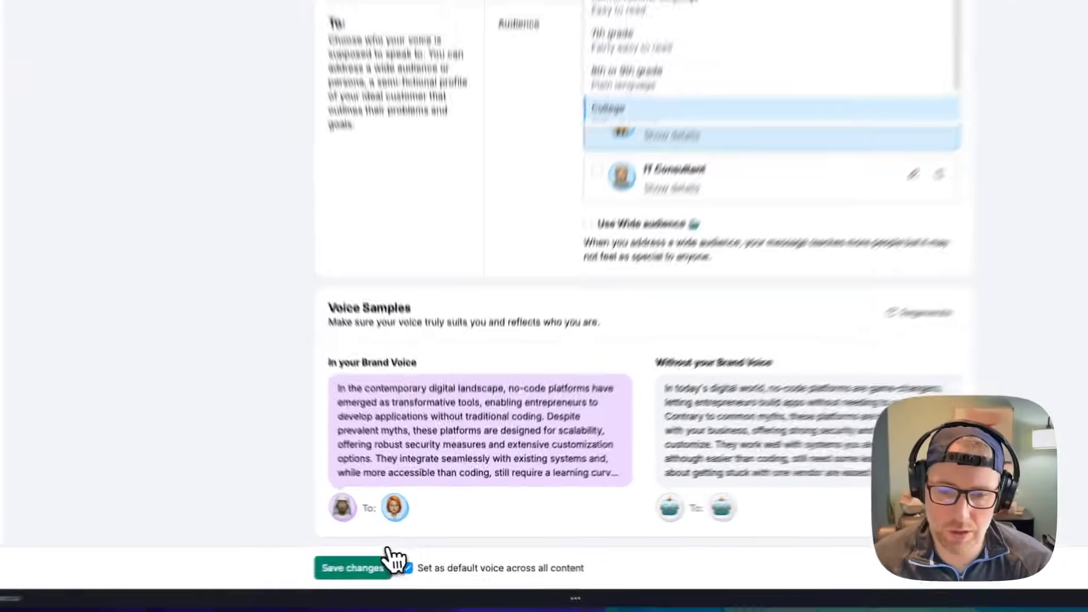
left_click(325, 588)
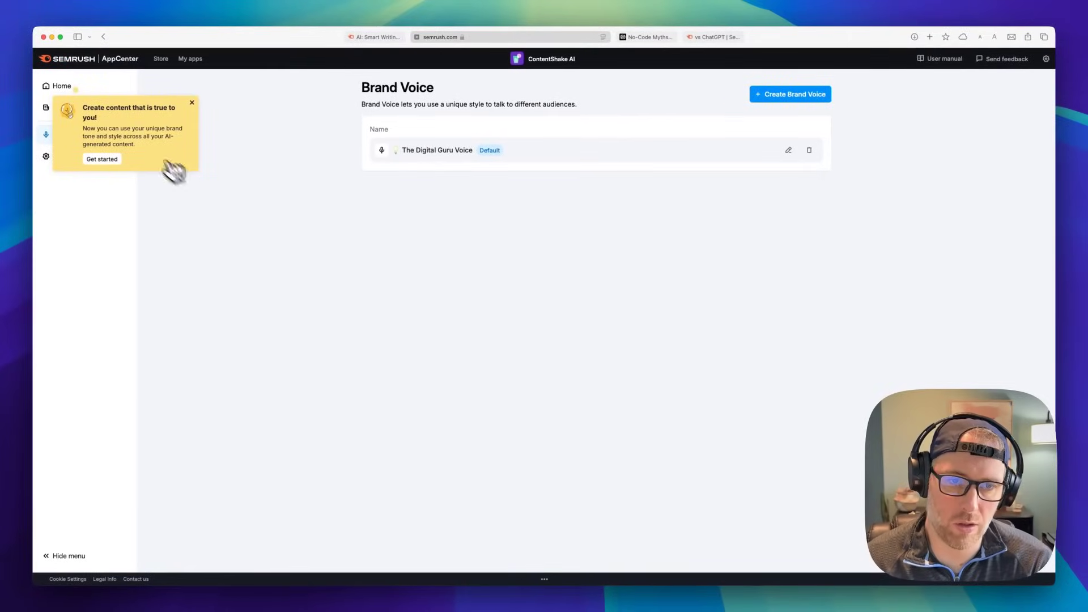
Back on the home page, enter the SEO article topic 'ai tools for local small business'.
left_click(190, 100)
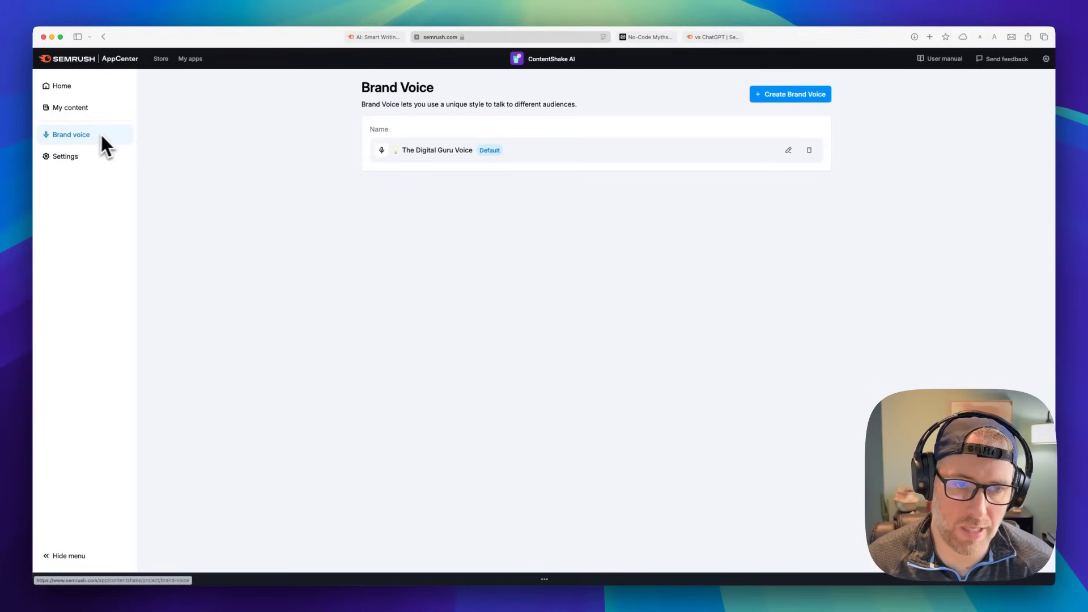
left_click(72, 110)
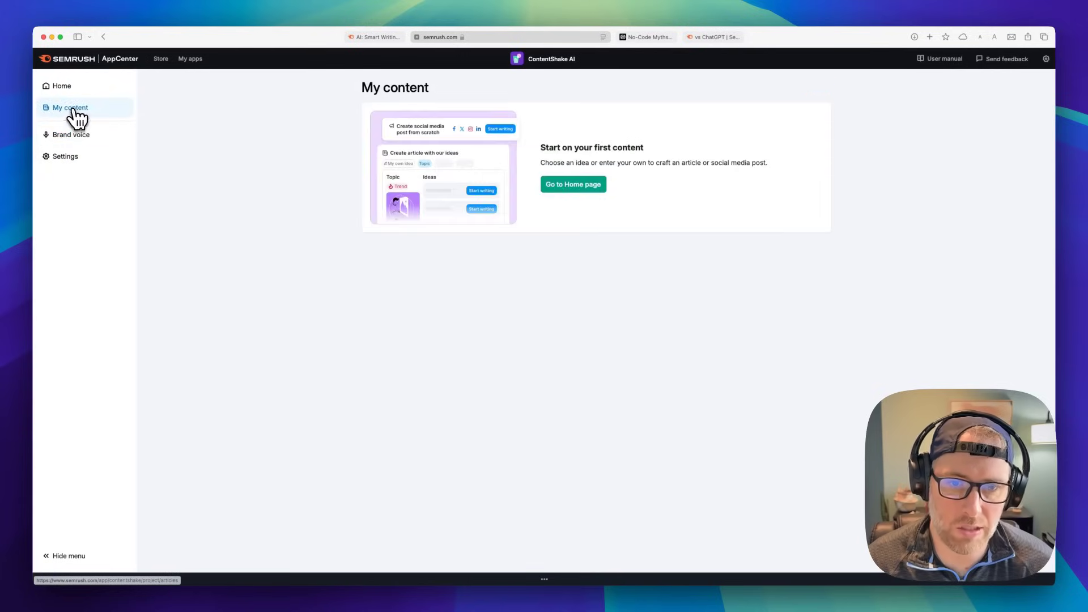
left_click(576, 186)
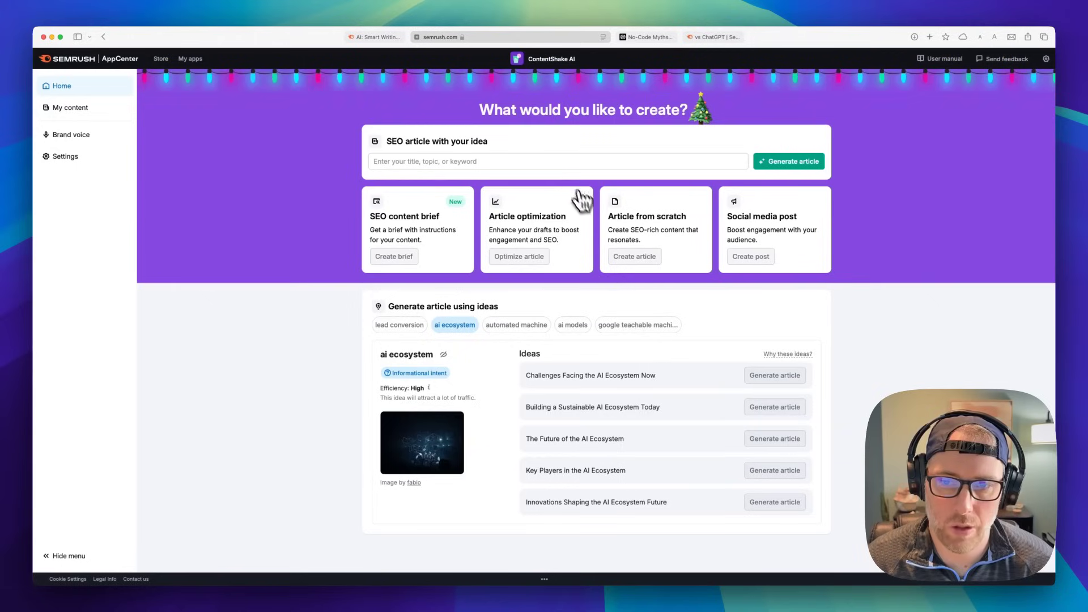
left_click(454, 165)
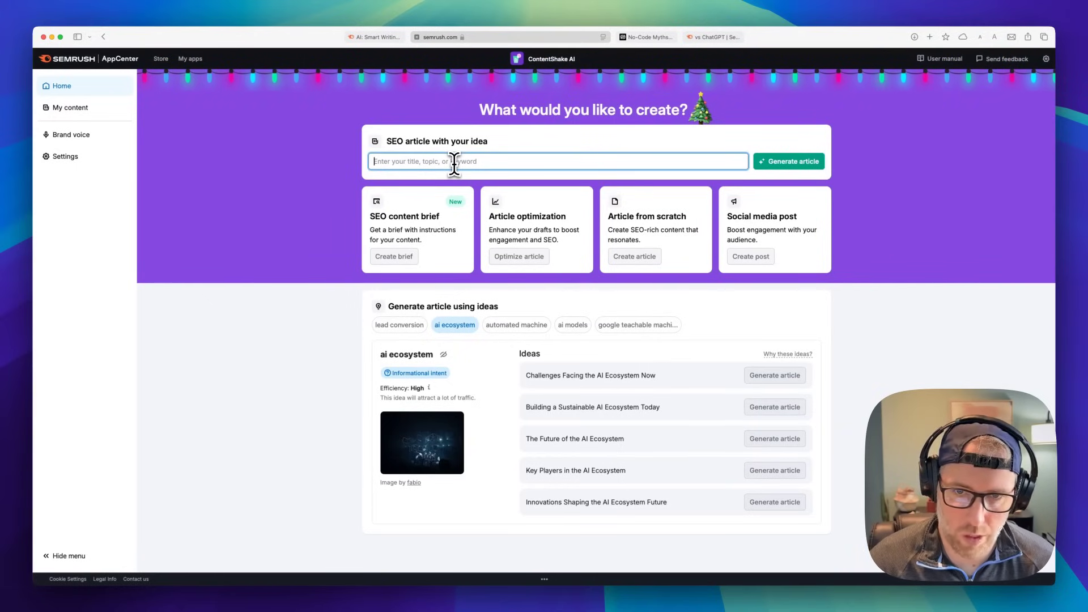
type("ai tools for local small bu")
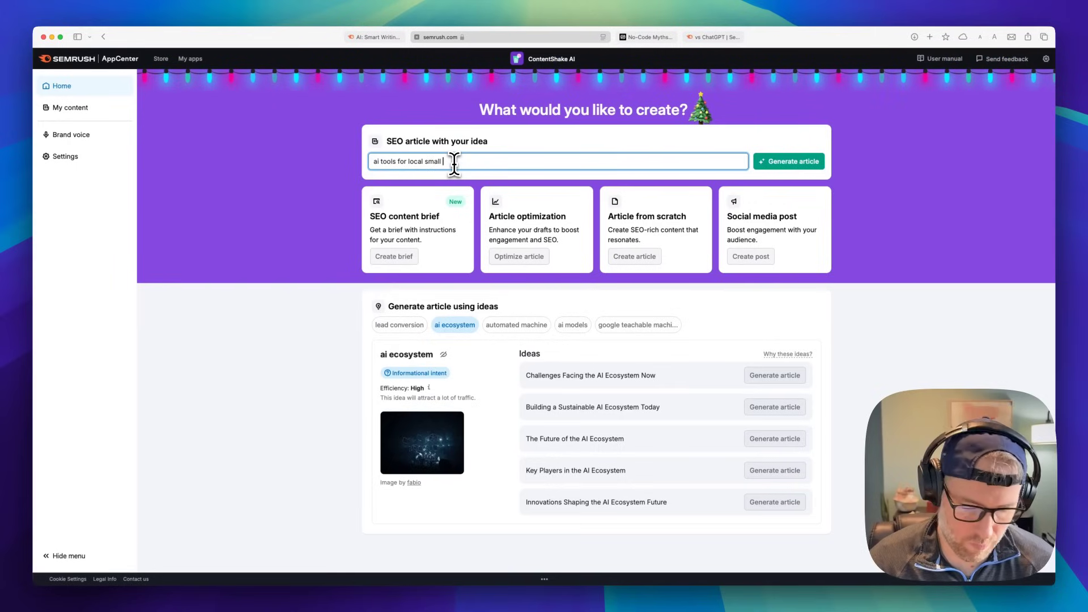
type("siness")
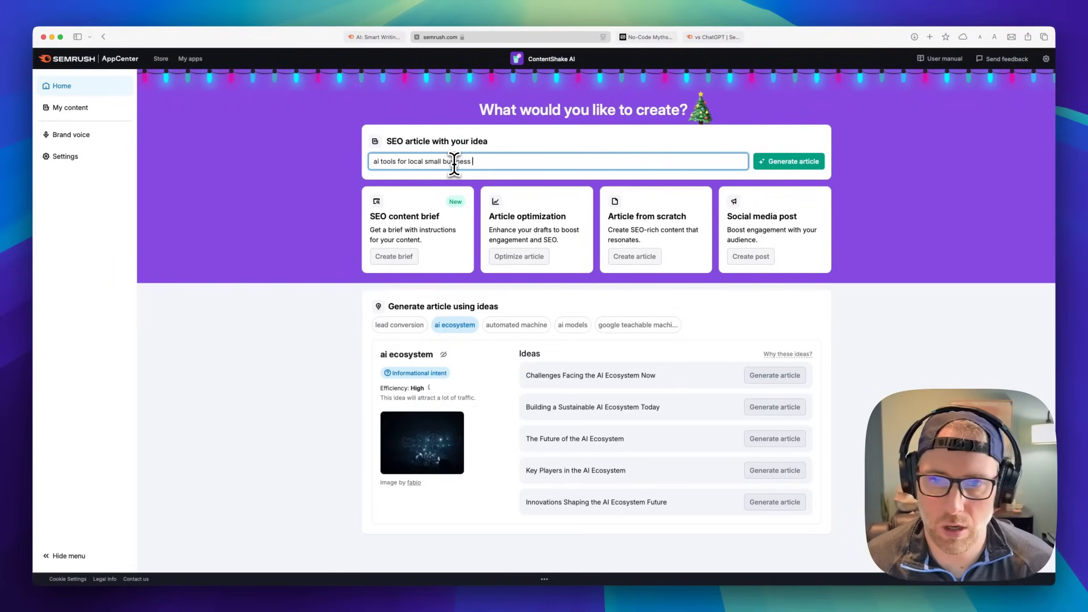
Start the article setup, add the keyword 'ai for entrepreneurs', and set 3,000 words.
left_click(765, 165)
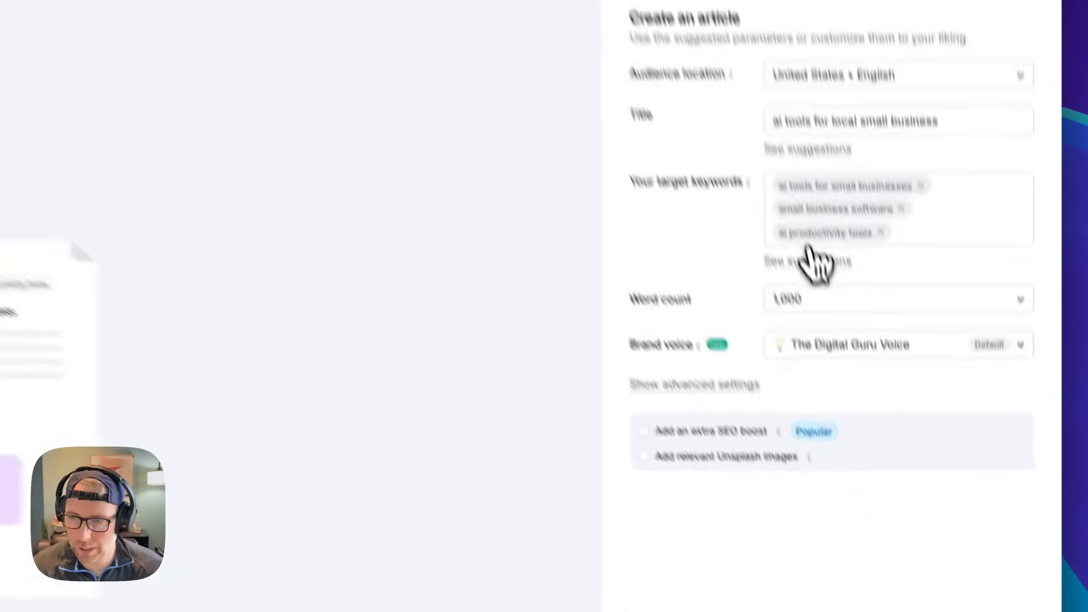
left_click(844, 344)
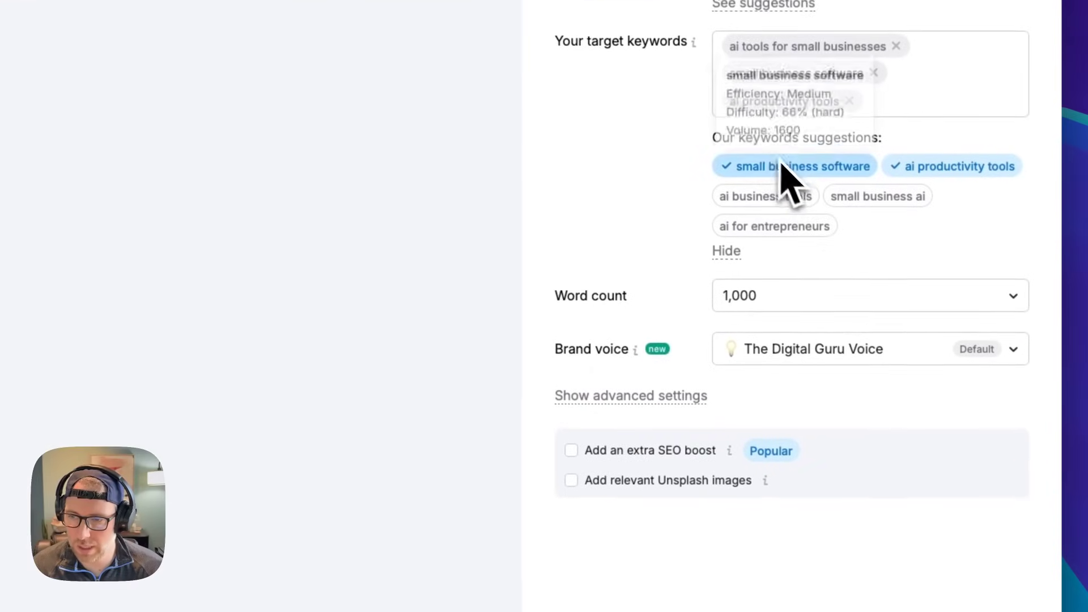
left_click(810, 237)
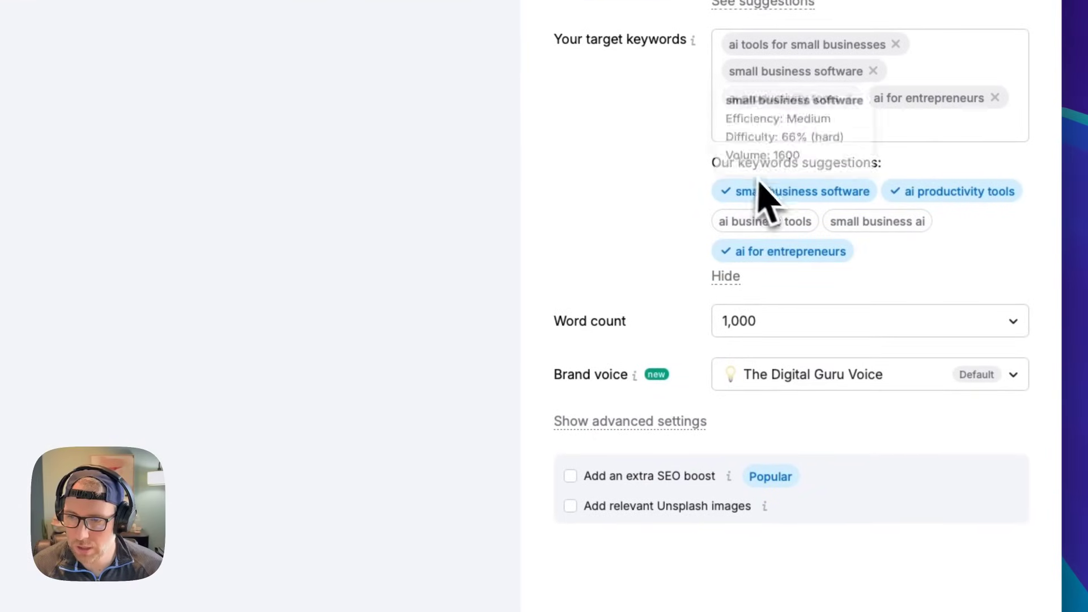
left_click(785, 318)
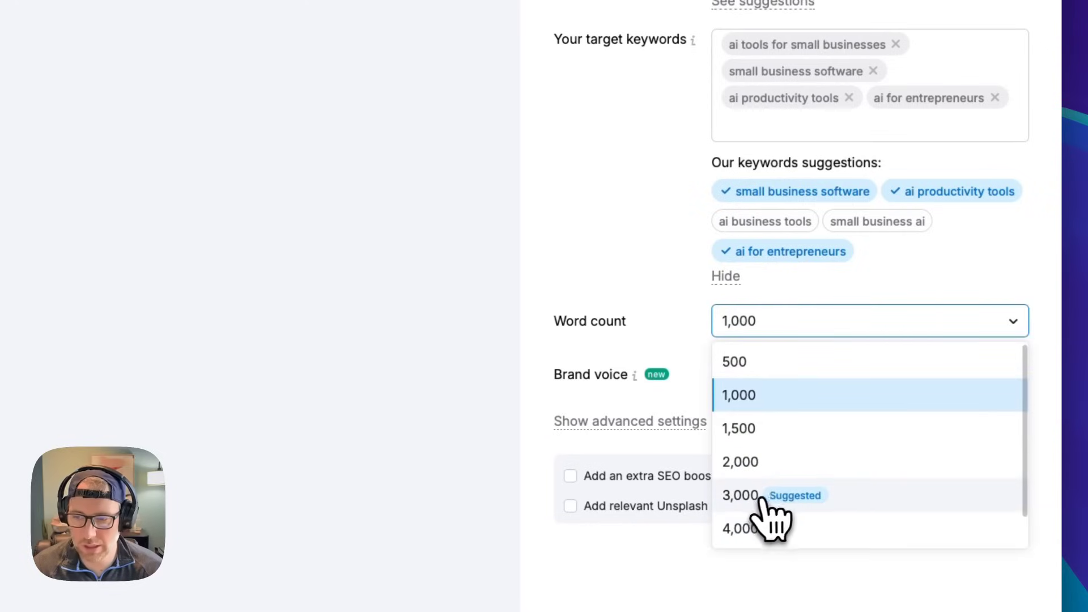
left_click(779, 513)
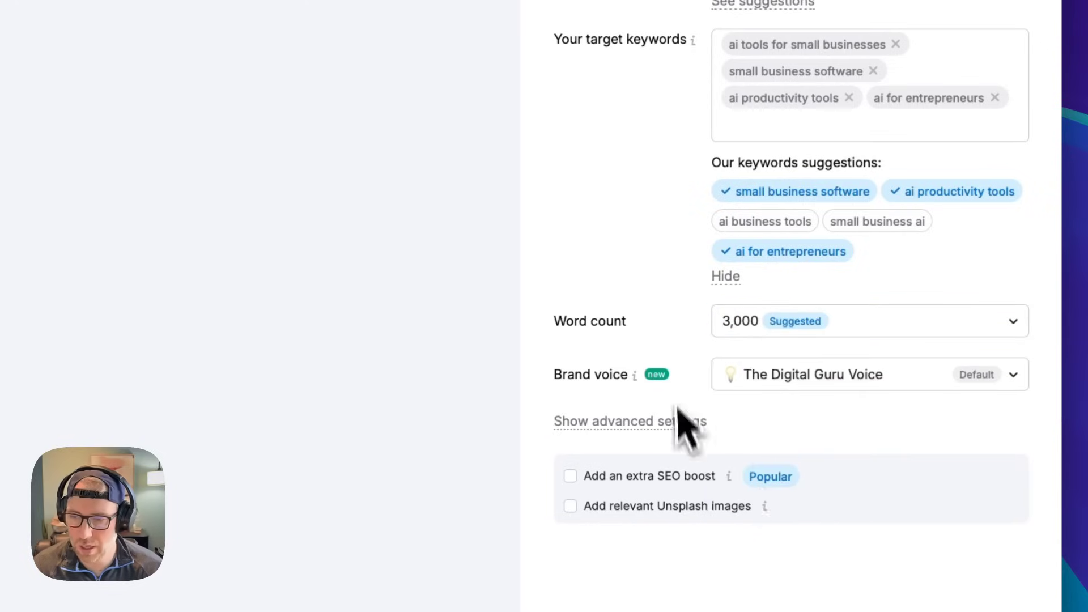
Check brand voices, then enable the extra SEO boost and relevant Unsplash images.
left_click(851, 376)
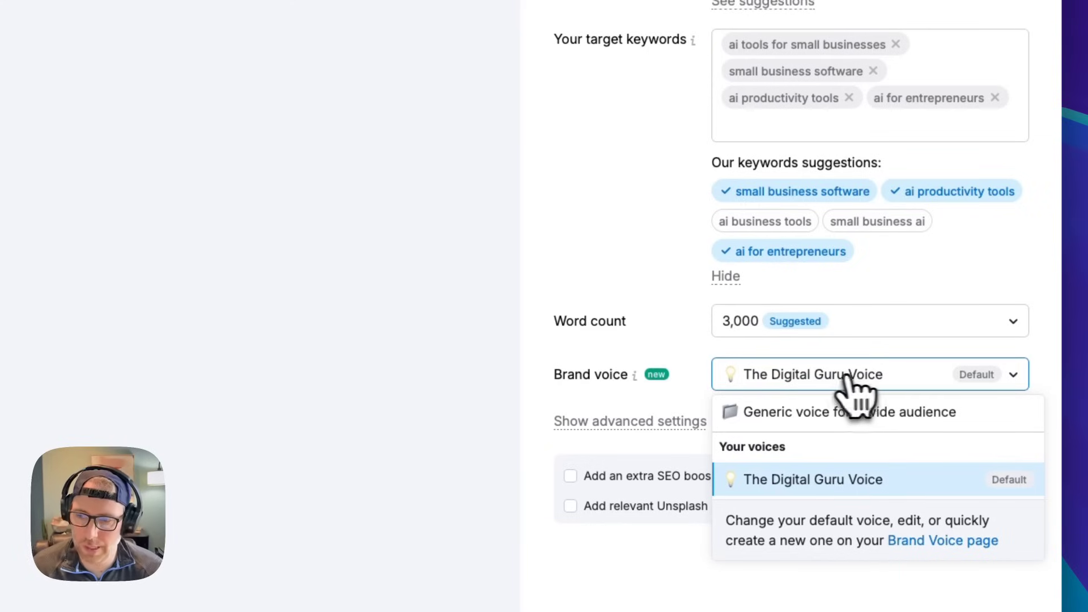
scroll(793, 351, "down", 2)
scroll(708, 288, "down", 2)
left_click(639, 255)
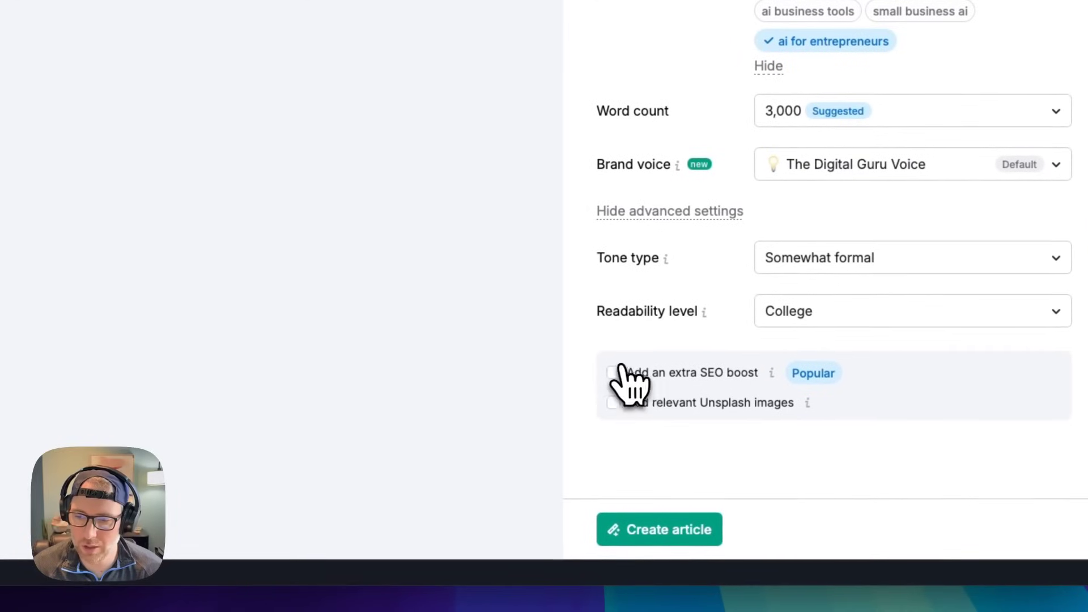
left_click(618, 374)
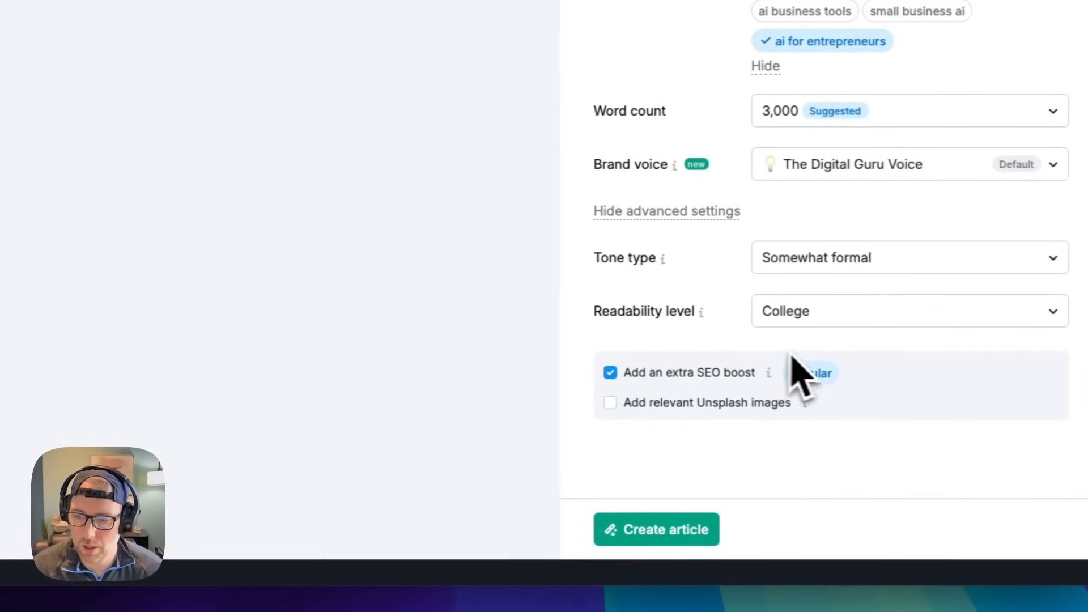
left_click(657, 403)
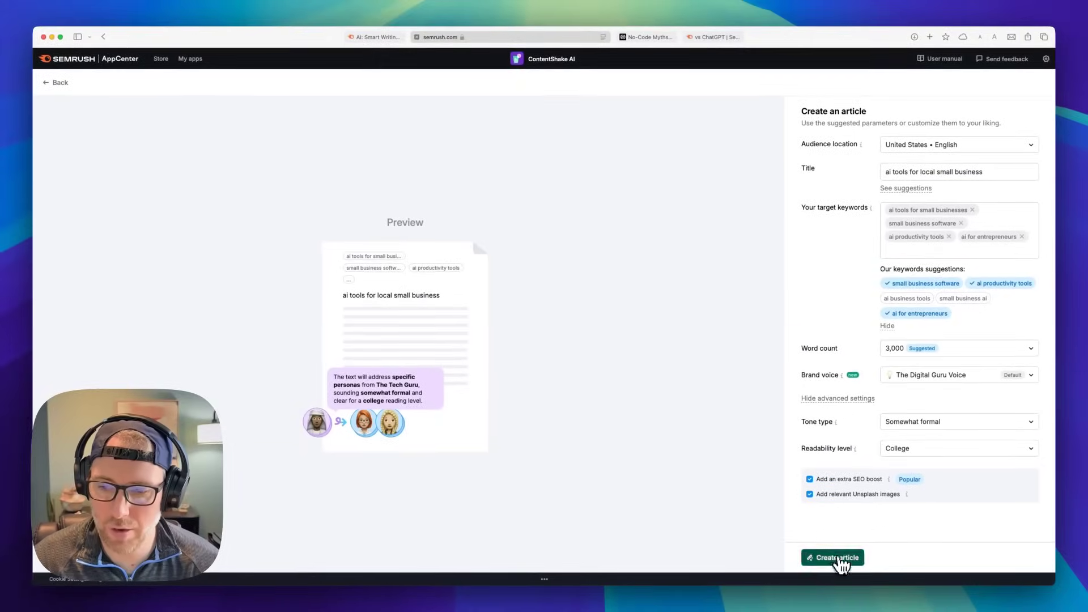
Create the article and review the generated 5,167-word draft rated 64% Good.
left_click(841, 564)
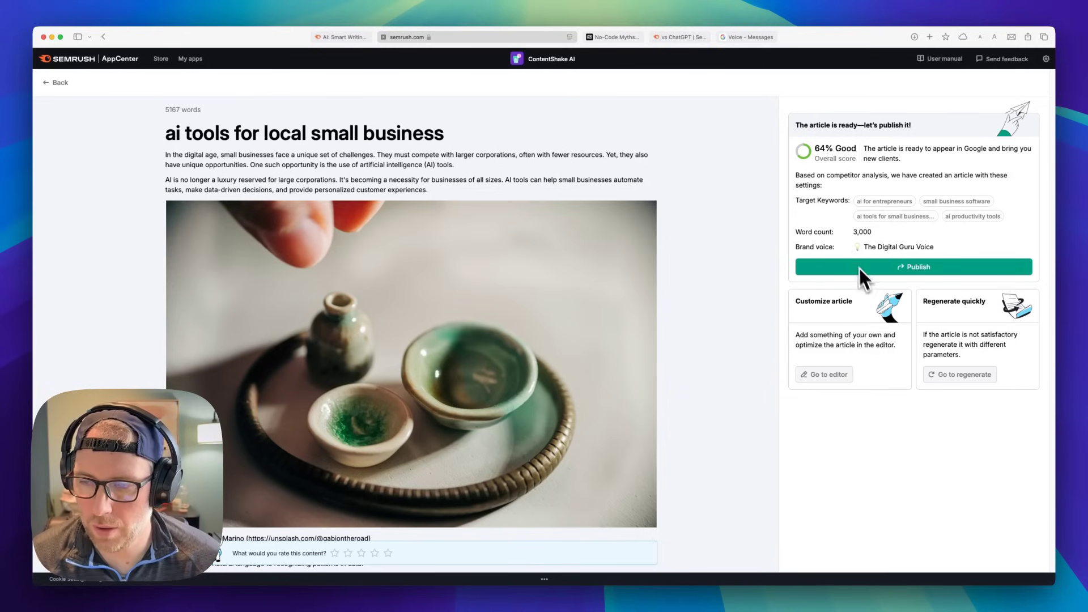
scroll(556, 248, "down", 8)
scroll(546, 263, "down", 4)
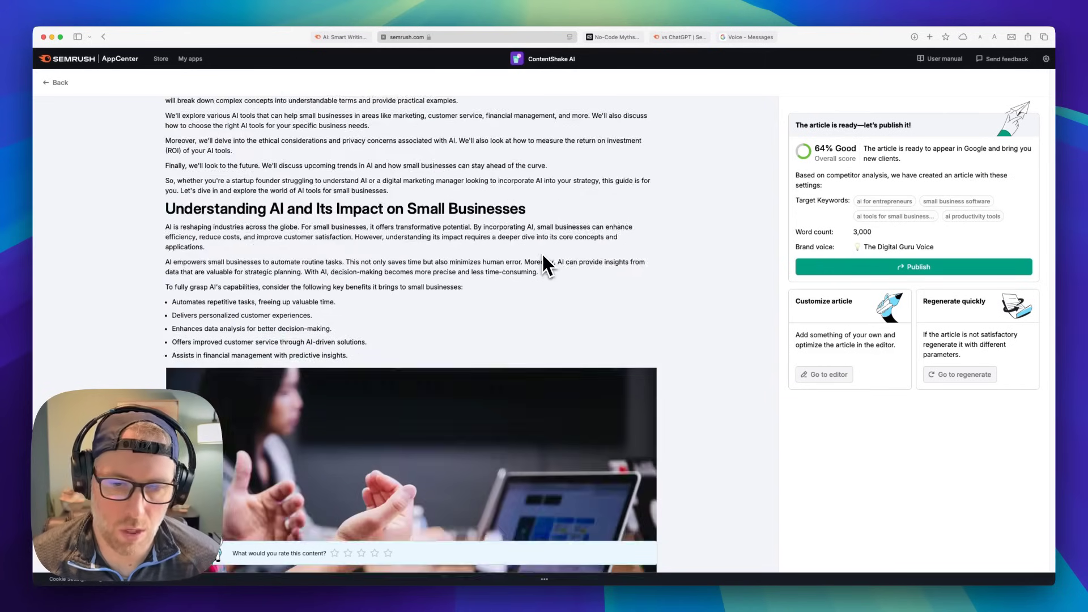
scroll(542, 253, "down", 5)
scroll(541, 254, "down", 3)
scroll(409, 333, "up", 2)
scroll(416, 332, "up", 15)
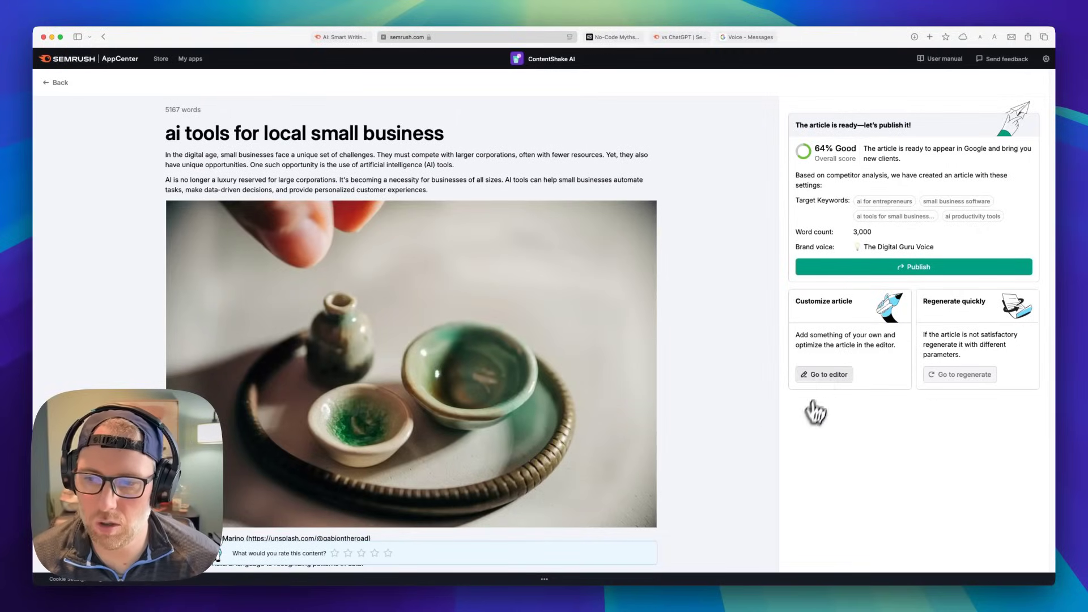
Open the article in the editor, request AI title ideas, and select its first image.
left_click(818, 375)
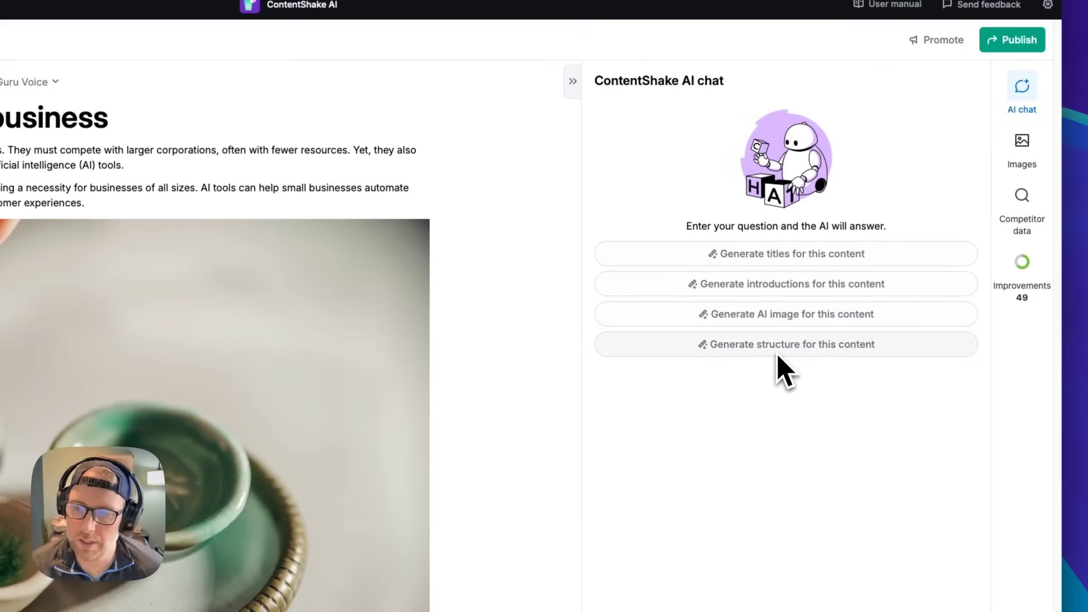
left_click(776, 256)
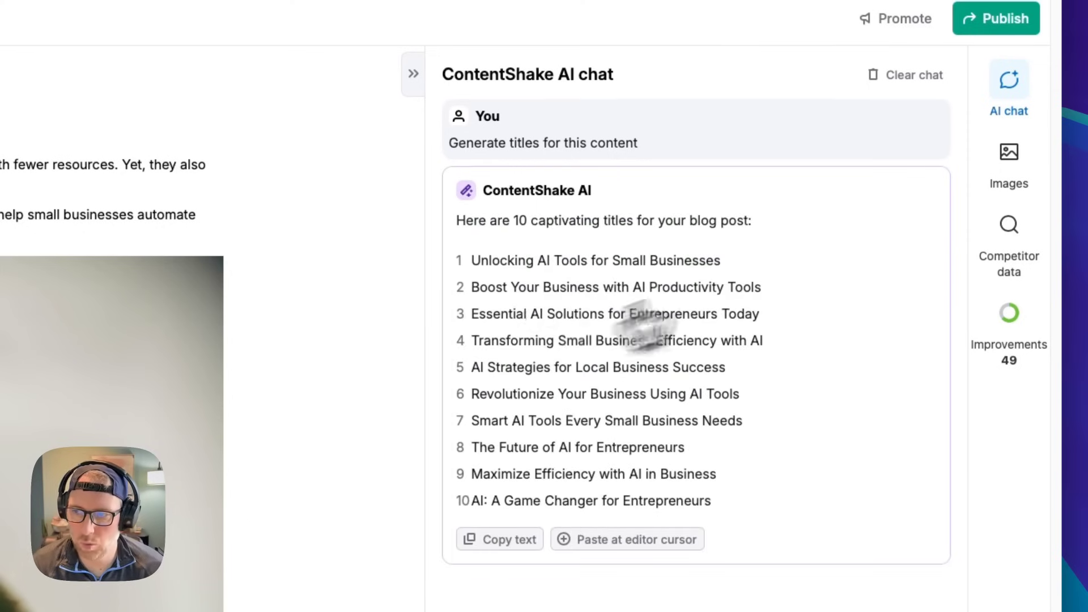
left_click(1009, 180)
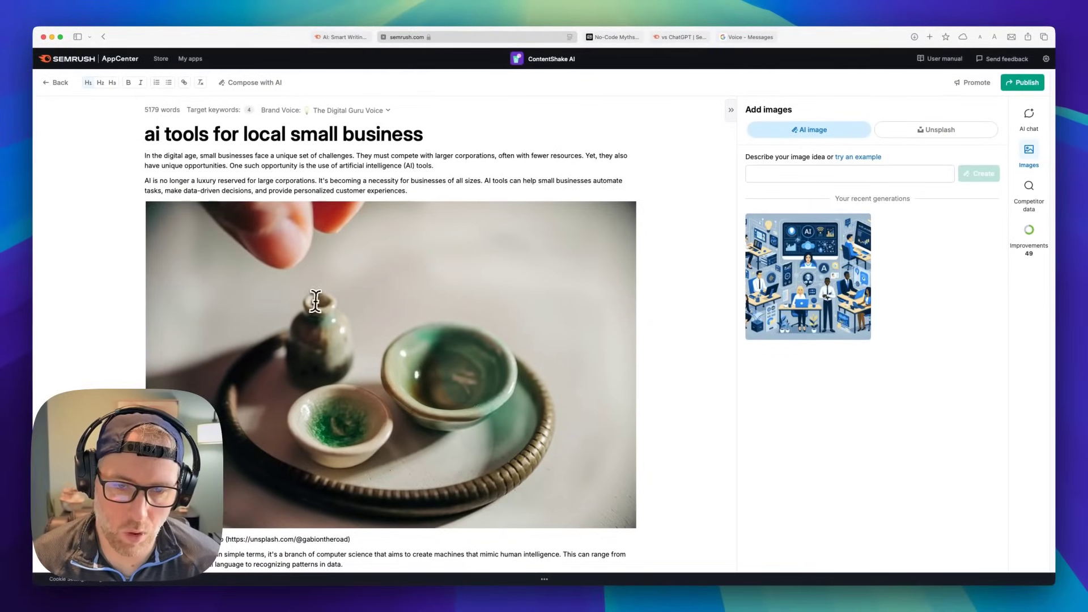
left_click(349, 315)
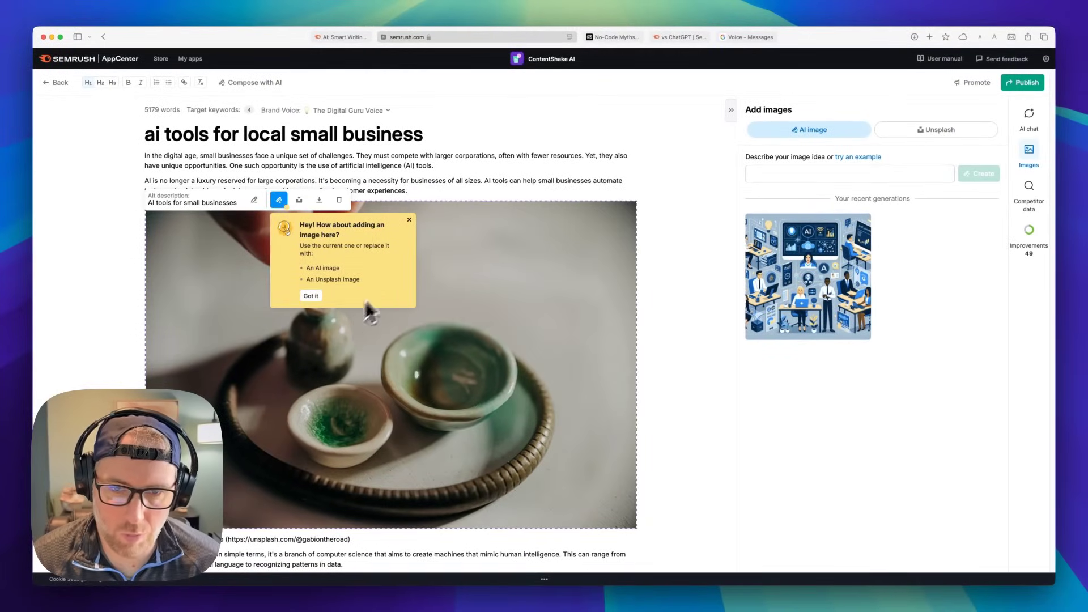
left_click(409, 220)
scroll(436, 263, "down", 10)
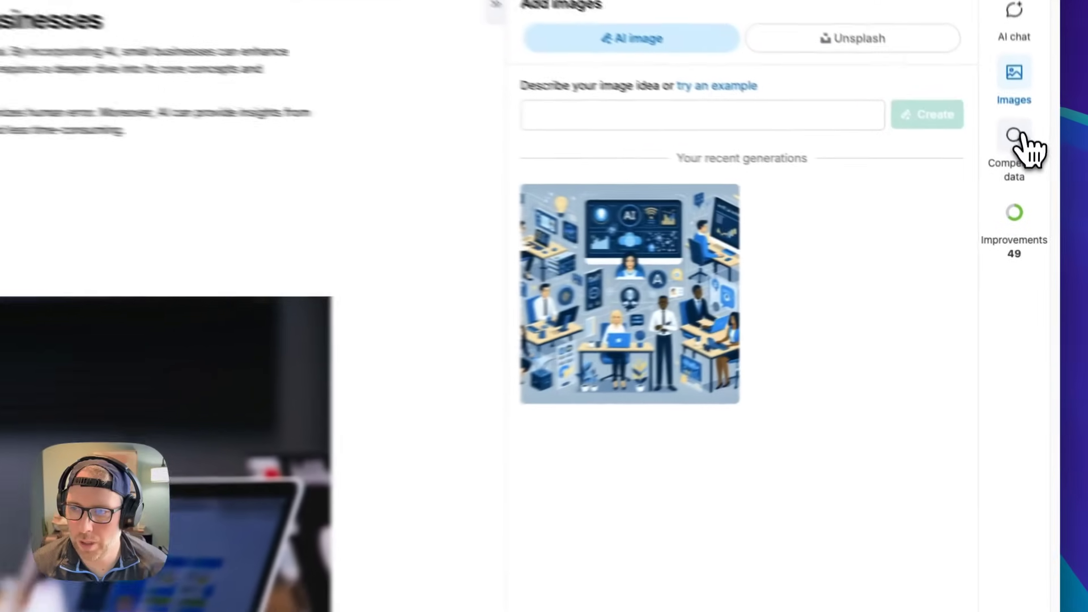
Review competitor data, expanding competitors' introductions and articles for inspiration.
left_click(1015, 136)
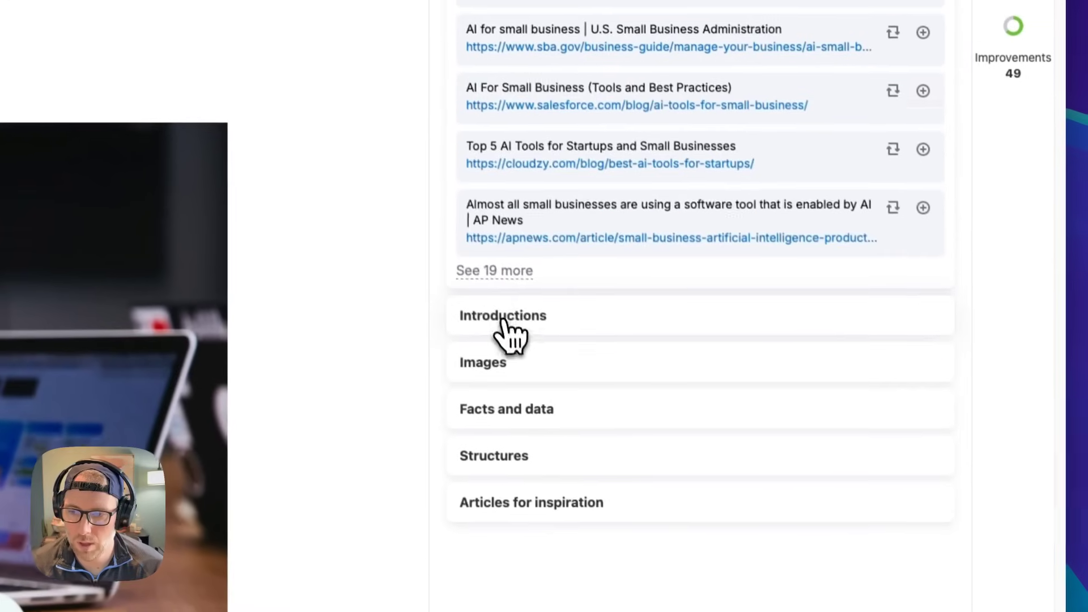
left_click(503, 320)
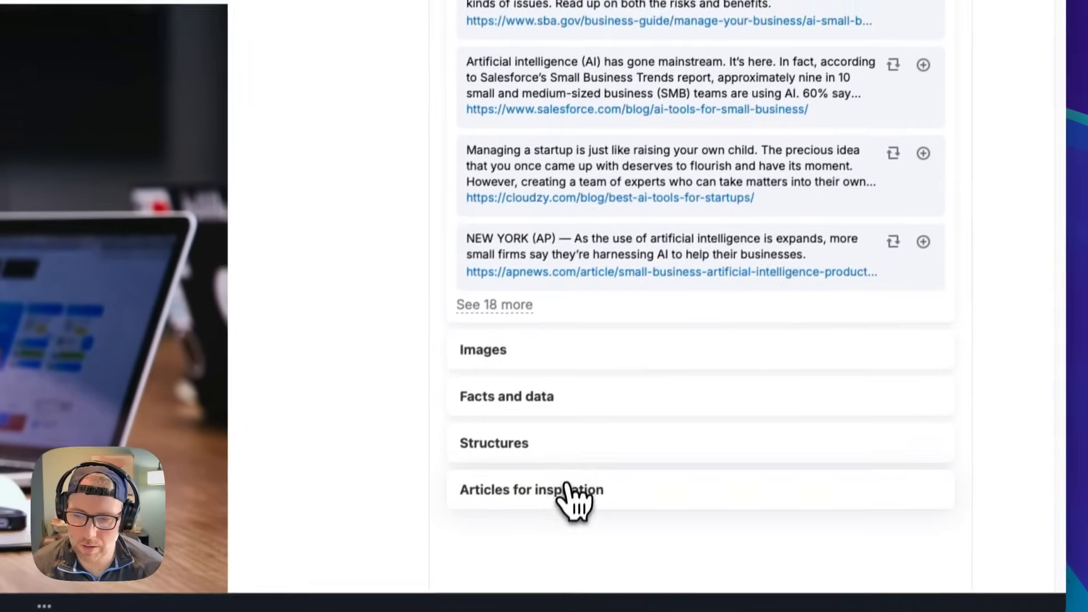
left_click(566, 491)
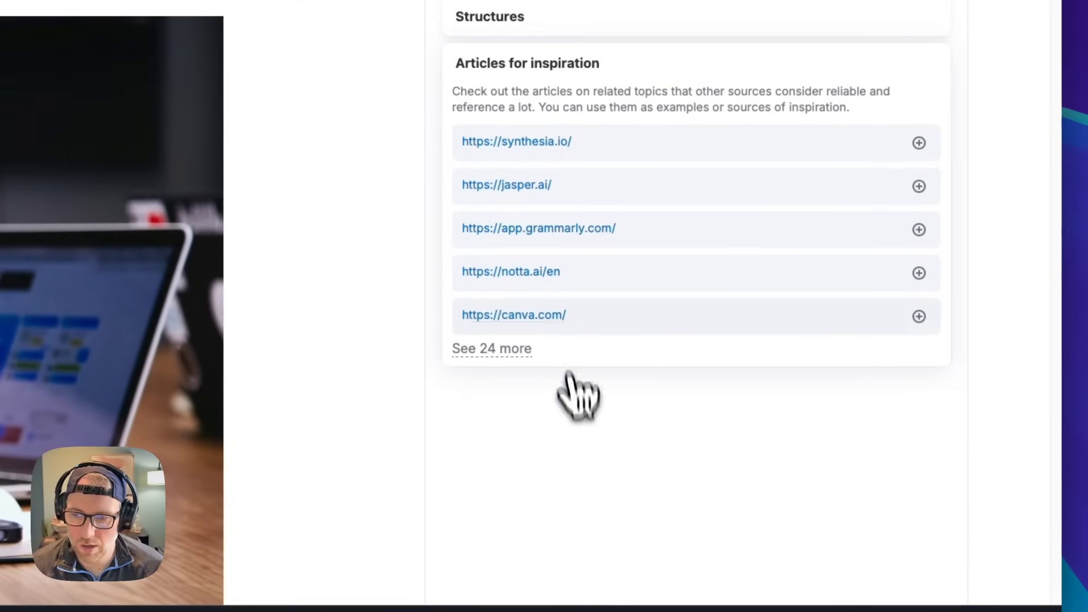
scroll(794, 210, "up", 5)
Show the 49 improvement suggestions (4 SEO, 33 readability, 12 tone) and scroll through them.
left_click(1017, 226)
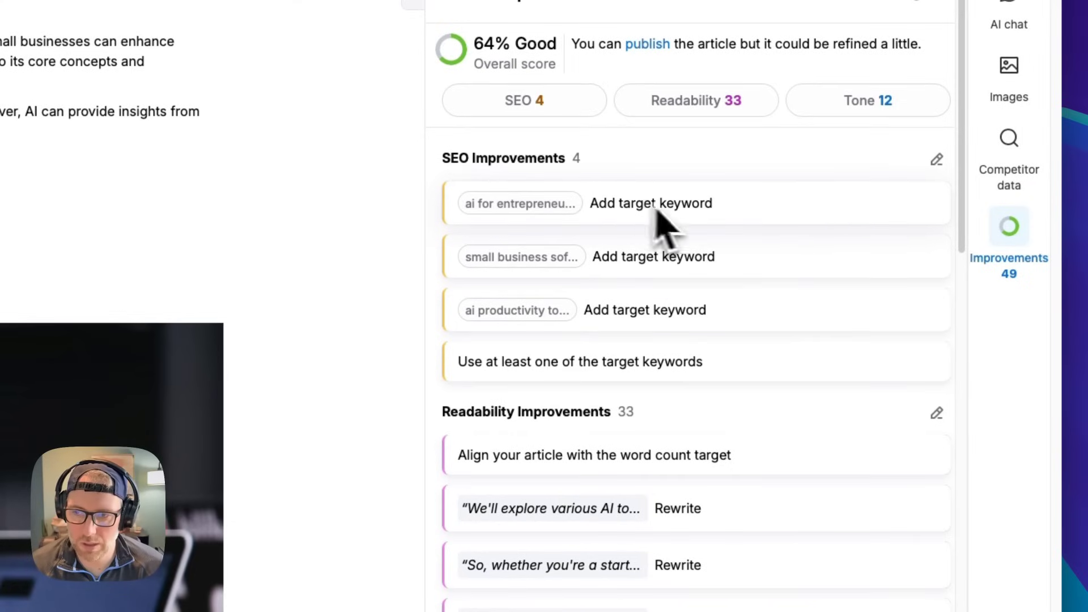
scroll(663, 232, "down", 5)
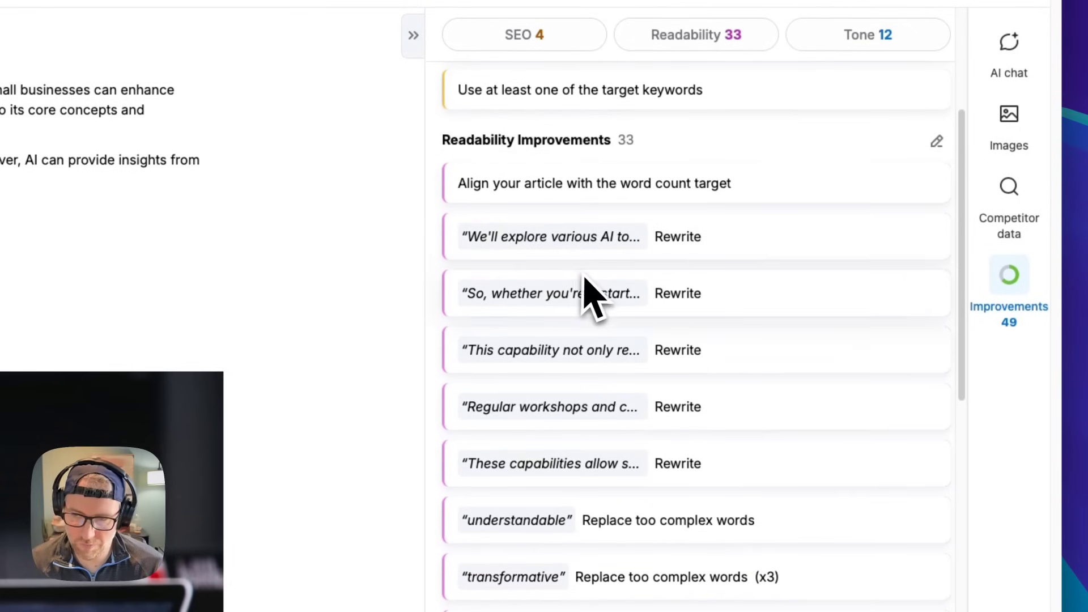
scroll(583, 290, "down", 5)
scroll(583, 290, "down", 6)
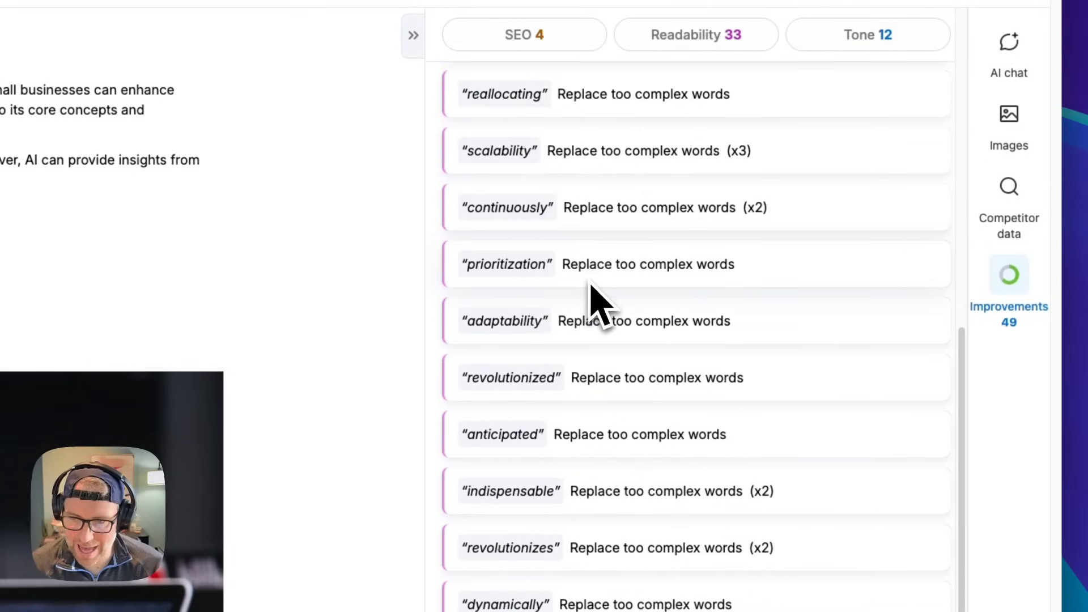
scroll(588, 280, "up", 1)
scroll(589, 300, "up", 10)
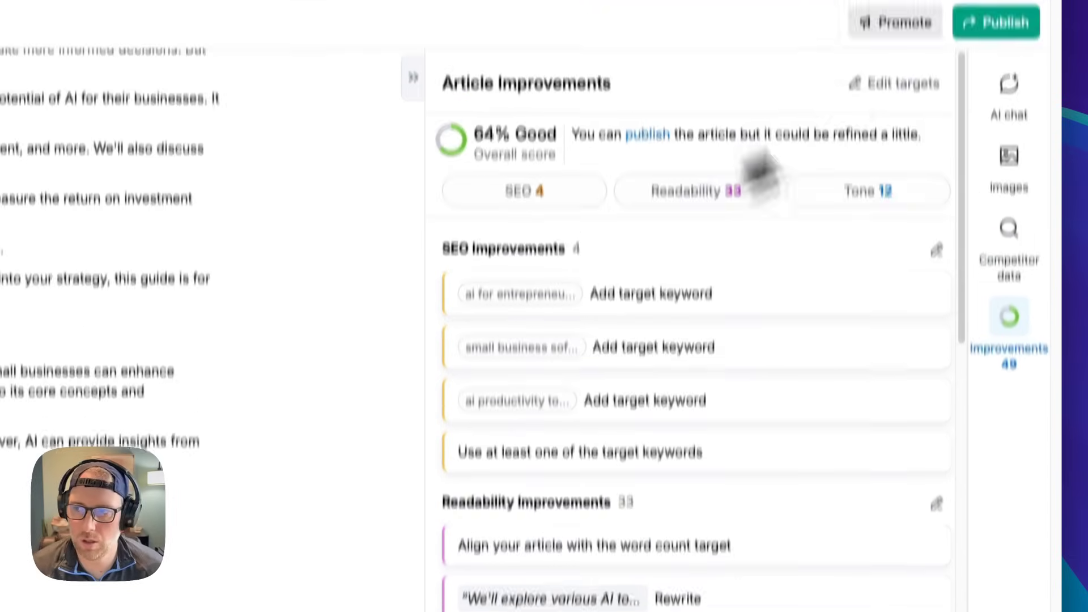
Show the Publish options and expand sharing with read-only access.
left_click(991, 151)
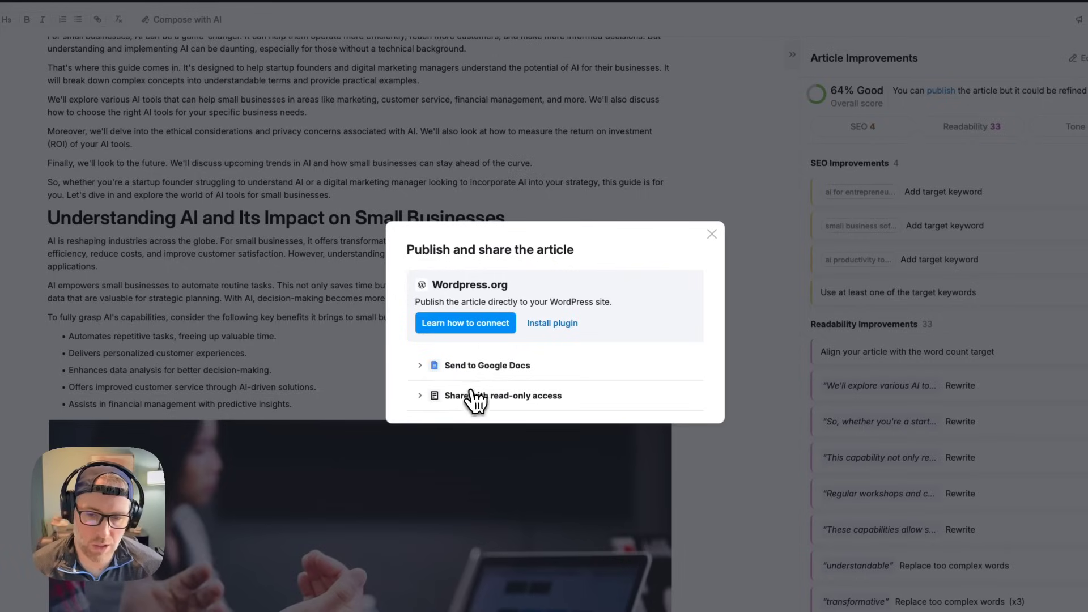
left_click(476, 395)
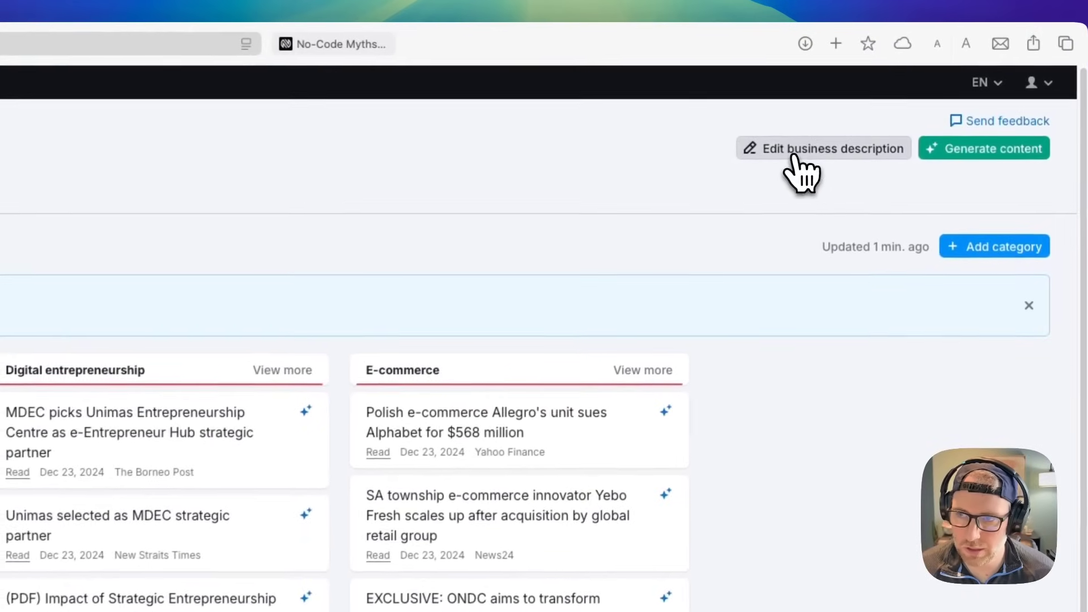
left_click(917, 86)
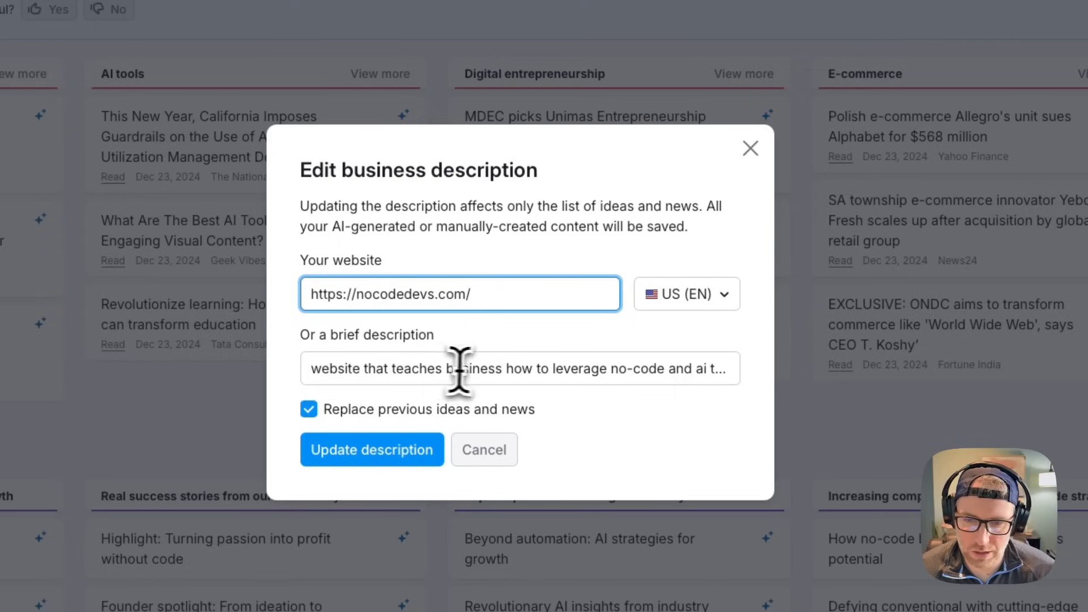
mouse_move(496, 369)
left_mouse_down()
mouse_move(720, 374)
mouse_move(753, 396)
left_mouse_up()
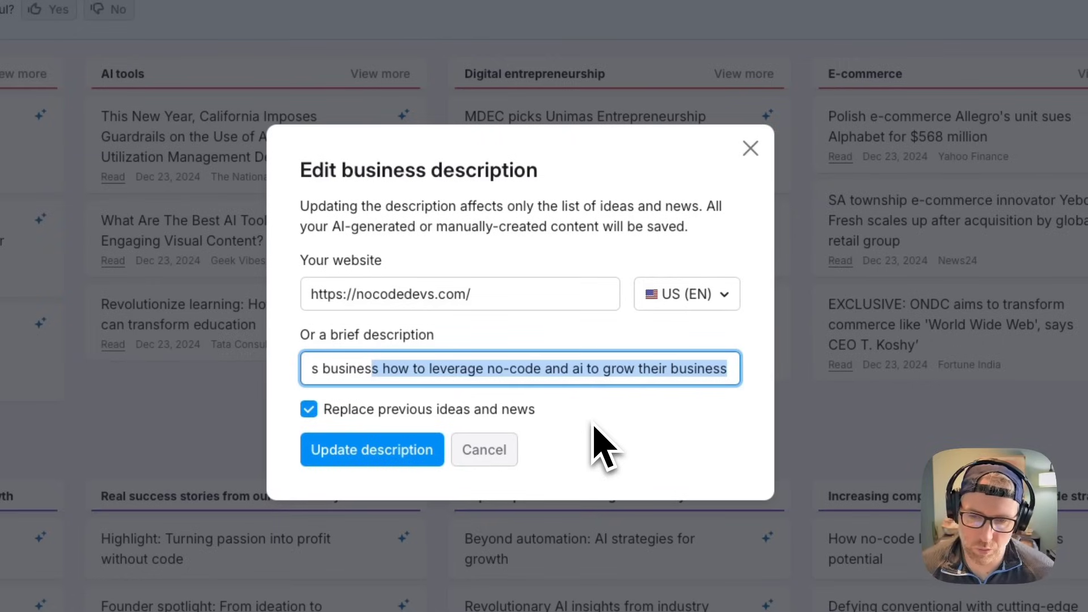
left_click(502, 449)
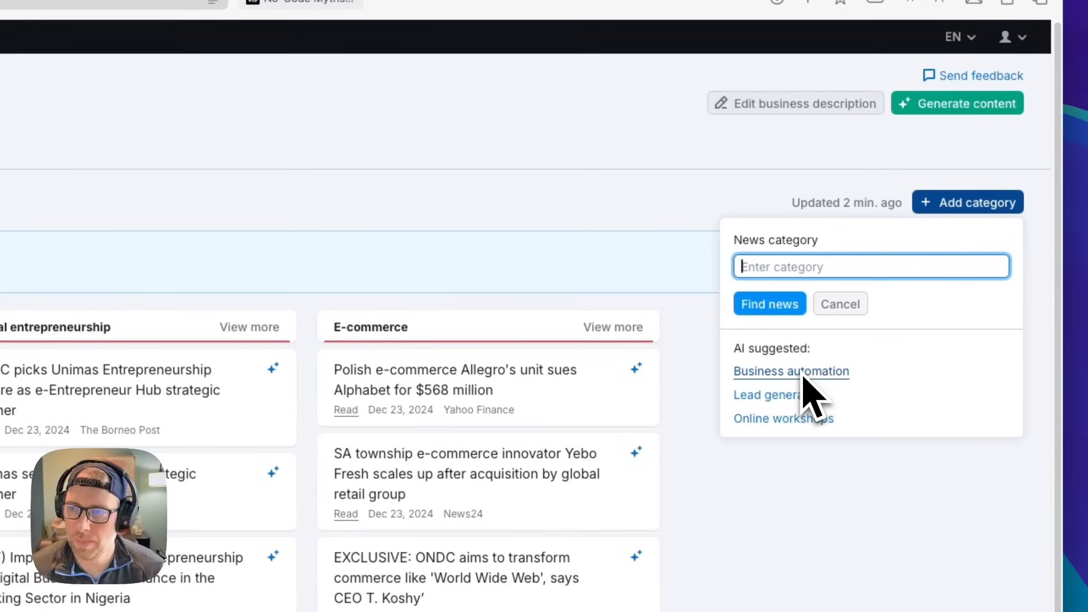
left_click(839, 305)
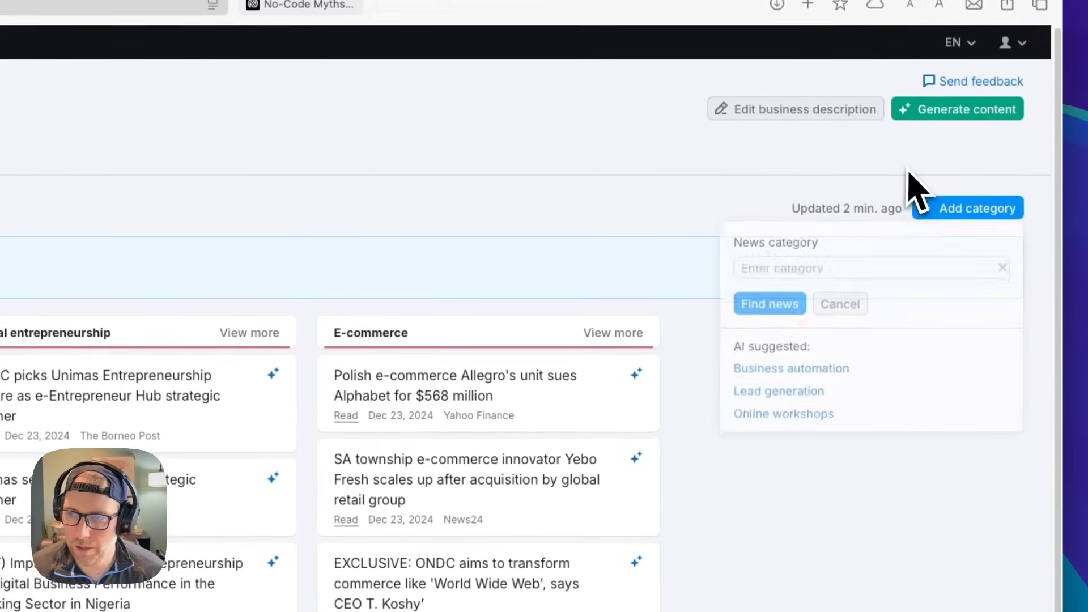
Start new social content and choose 'Generate link-based text' from the generator.
left_click(944, 117)
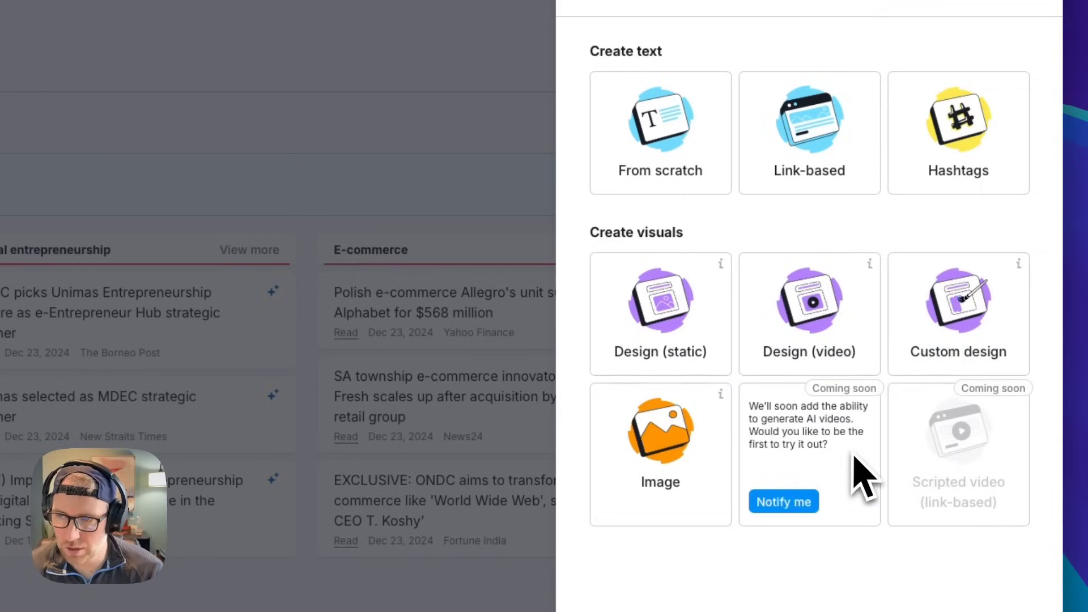
left_click(802, 170)
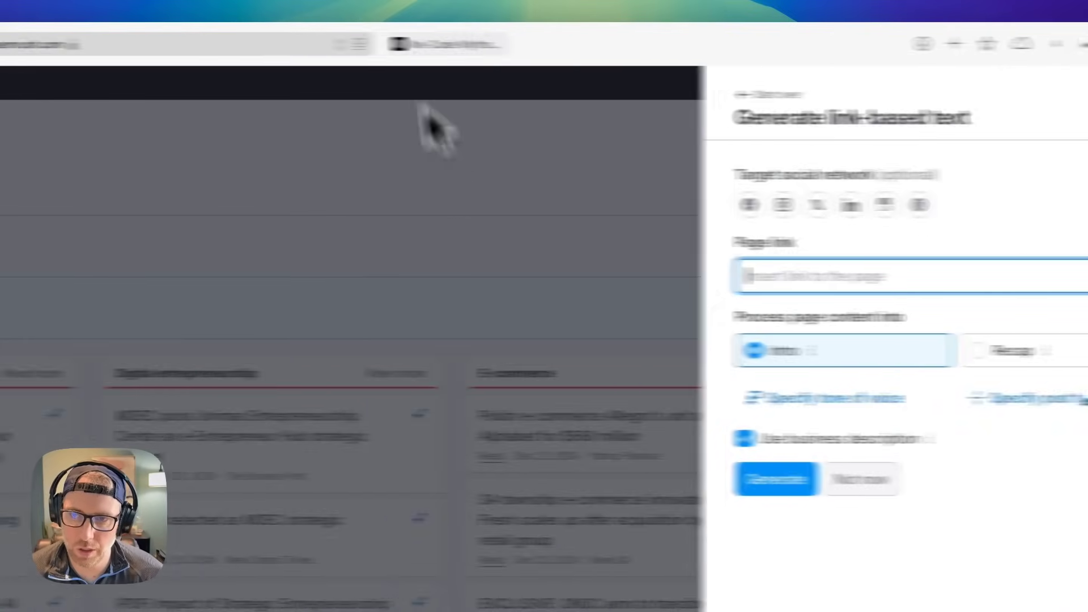
Copy the nocodedevs no-code myths article URL and paste it as the Page link.
left_click(381, 54)
right_click(381, 54)
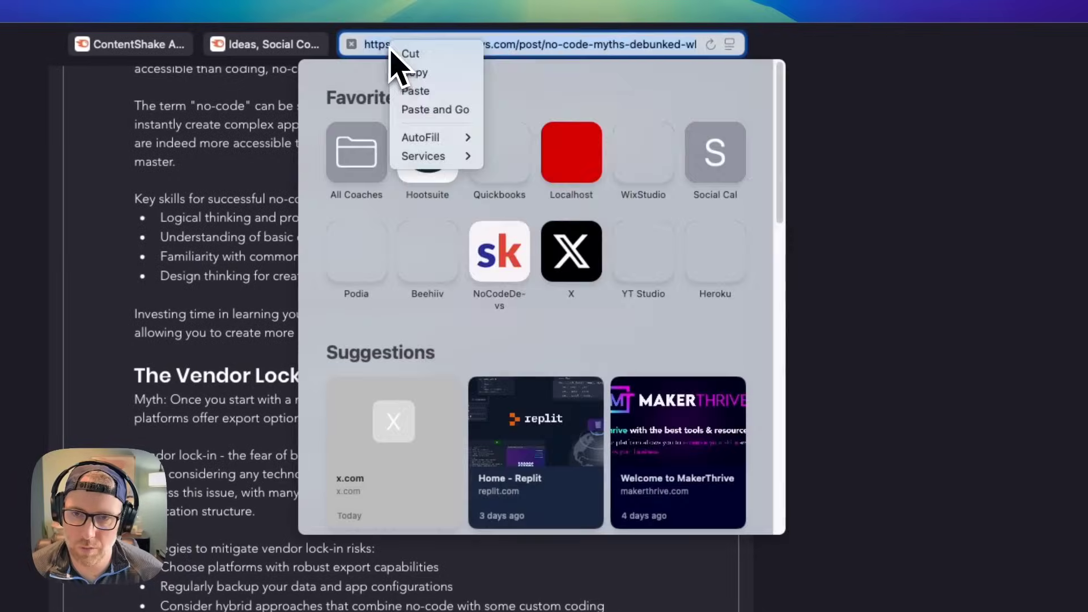
left_click(418, 72)
left_click(289, 46)
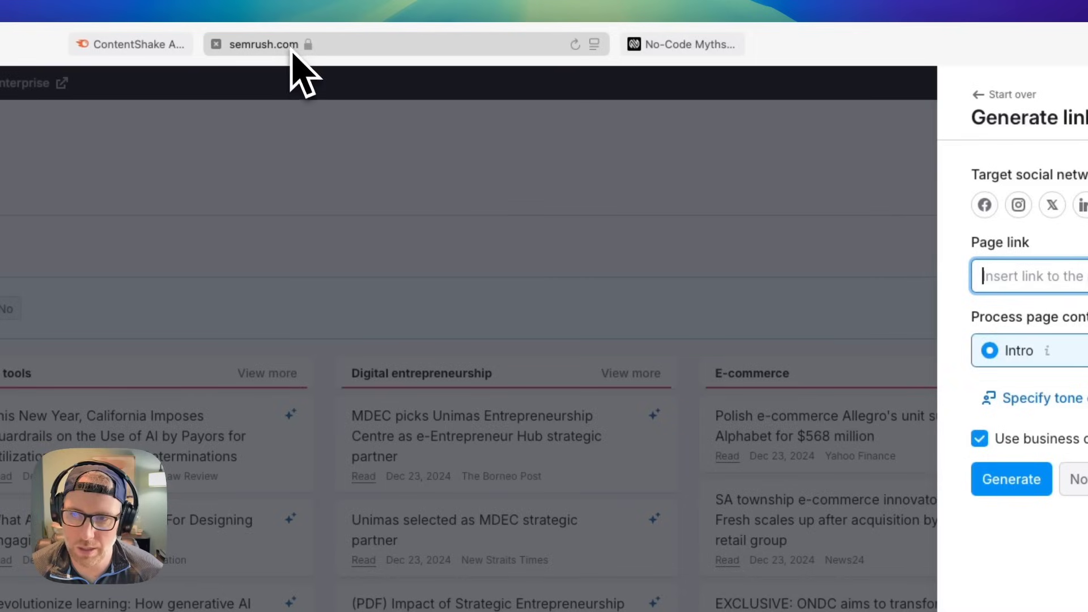
key("super+v")
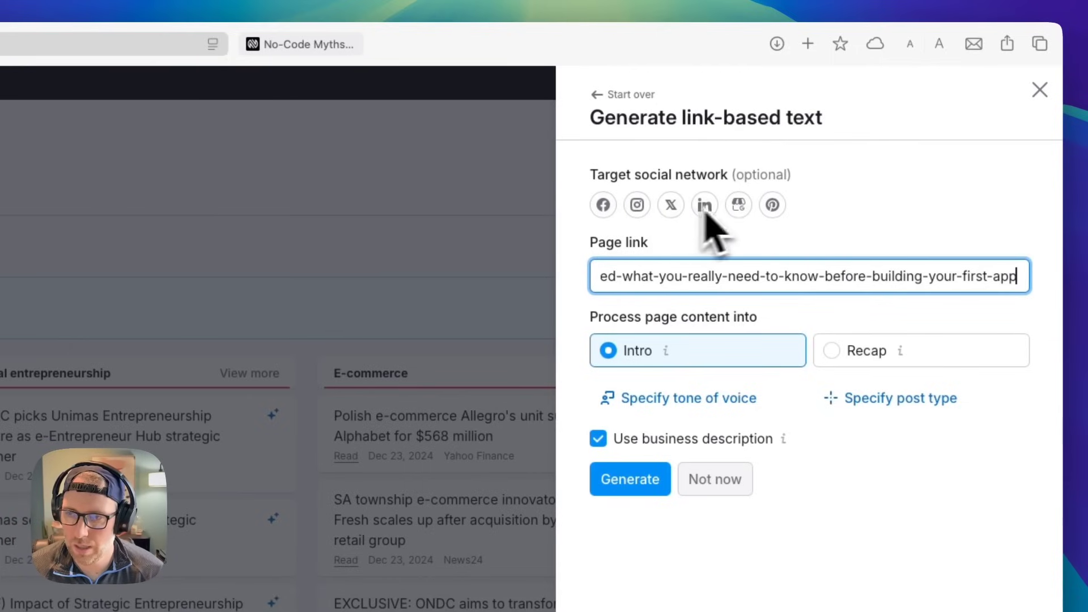
Target X with a Recap, Inspiring tone of voice and Story post type.
left_click(670, 205)
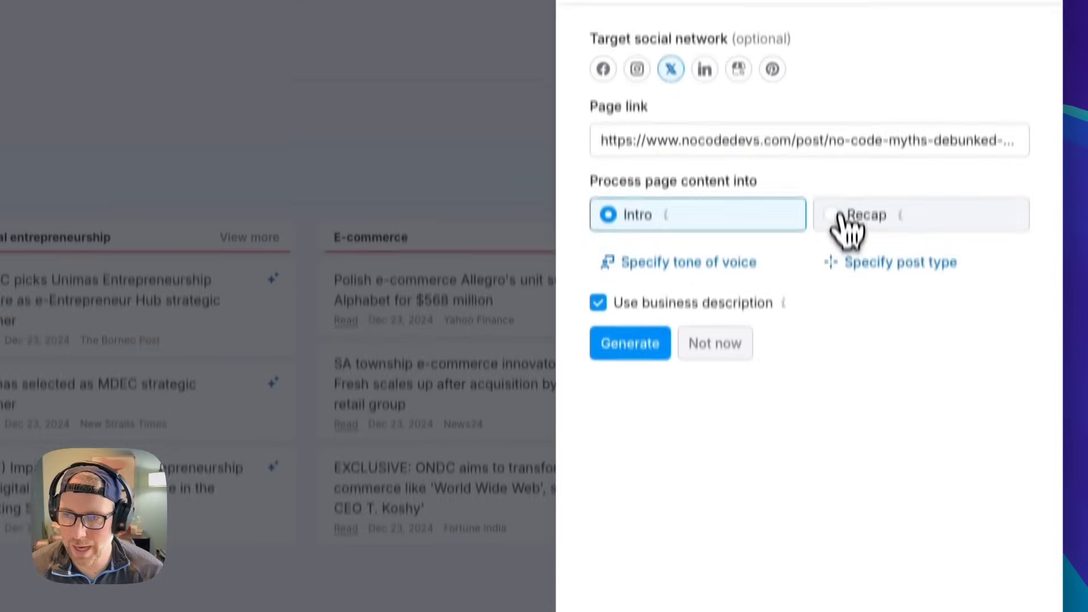
left_click(847, 355)
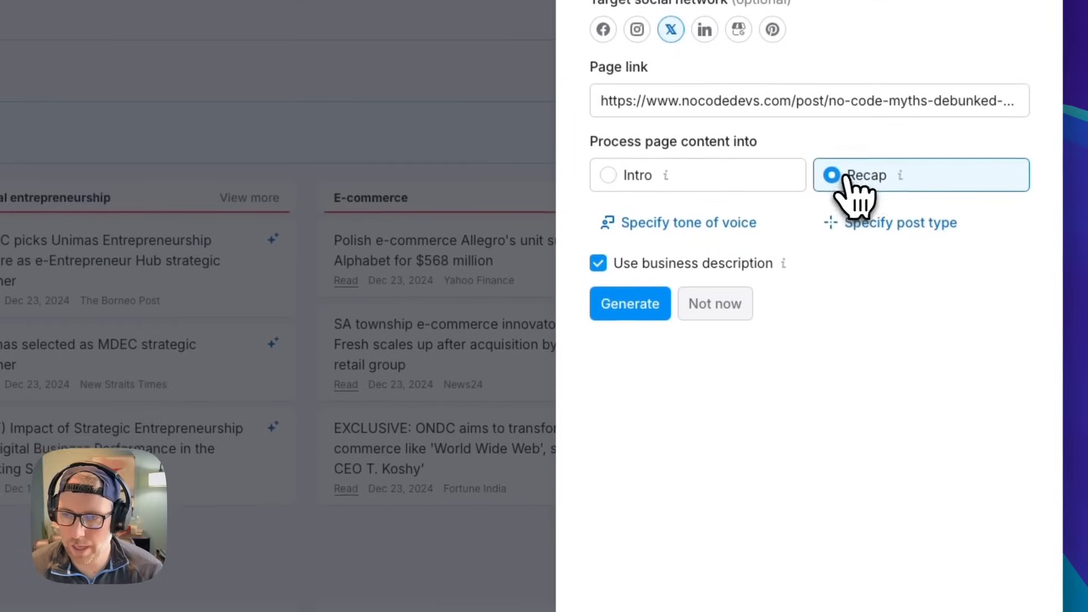
left_click(701, 227)
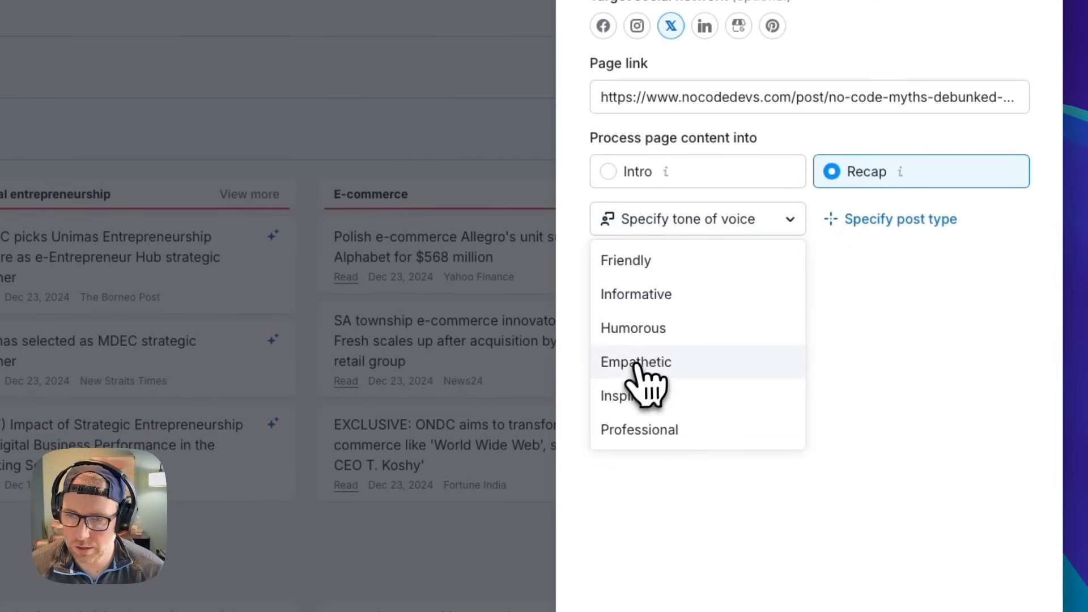
left_click(646, 398)
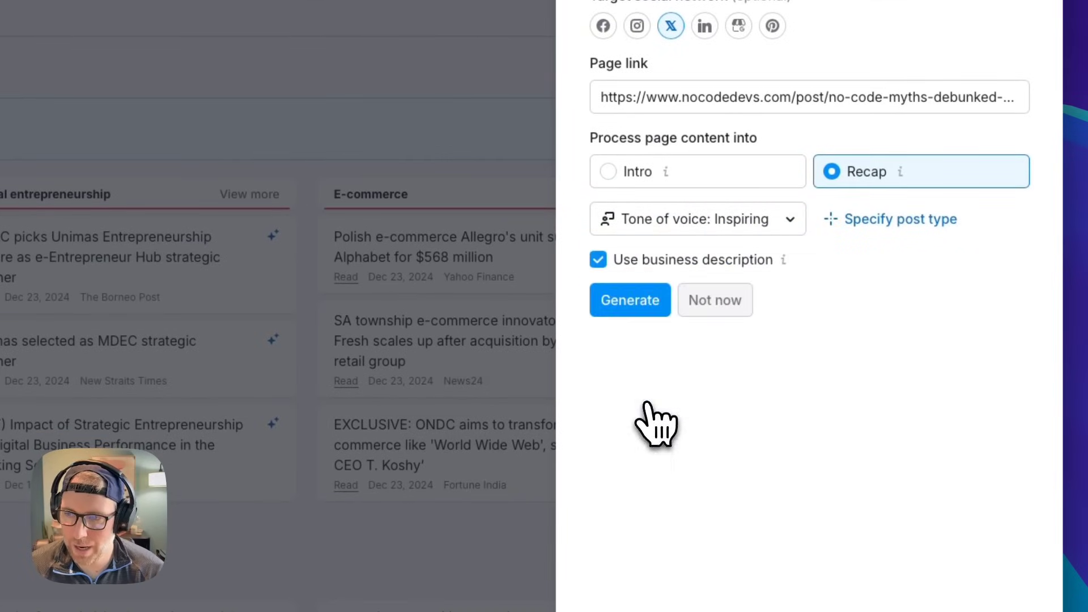
left_click(893, 224)
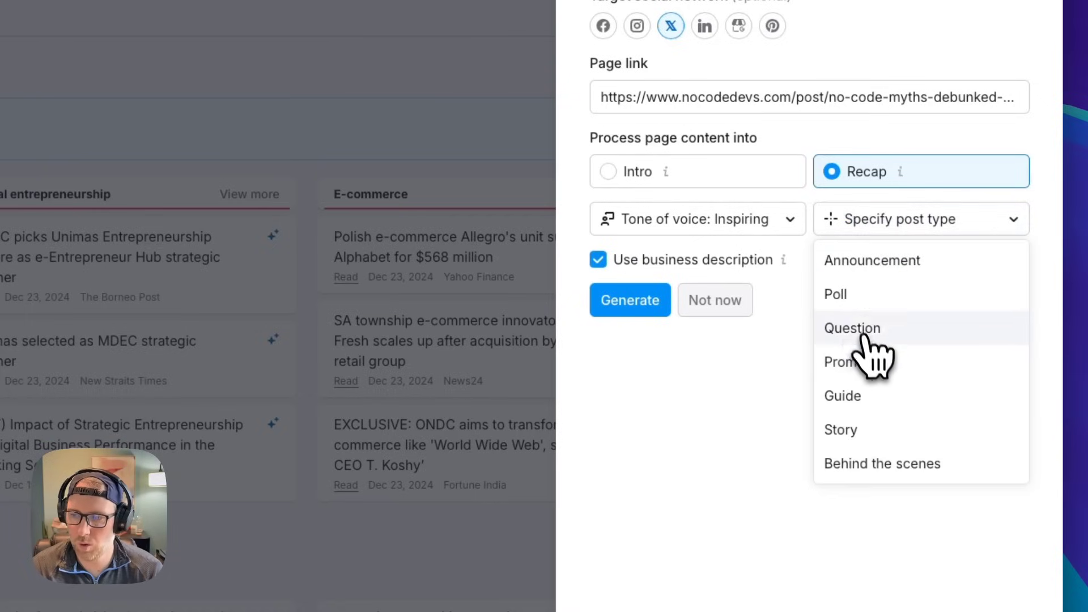
left_click(881, 440)
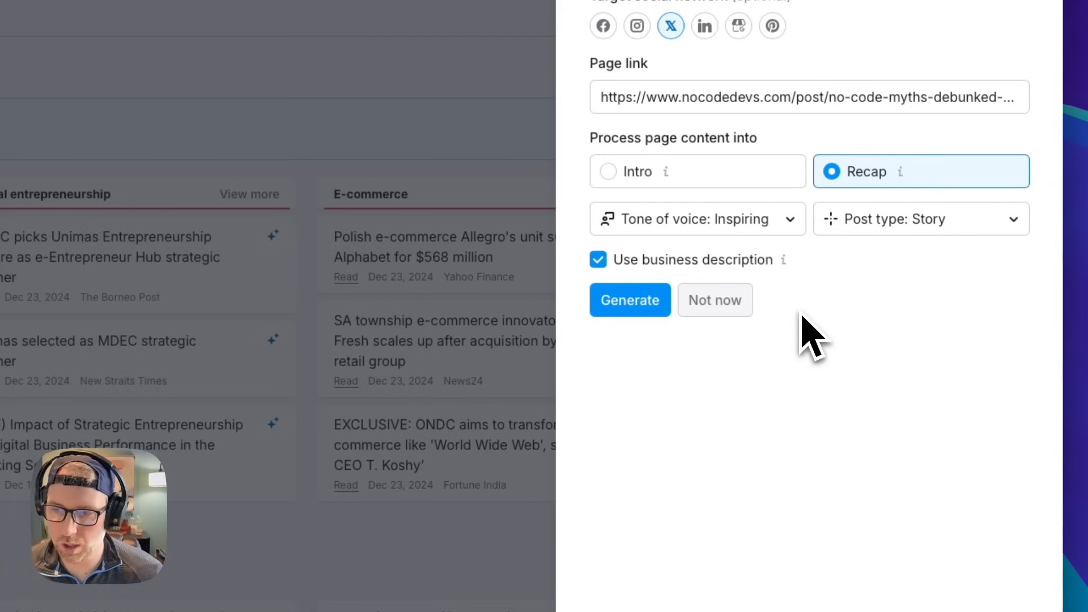
Generate the X post, rewrite it in a Humorous tone, then shorten that version.
left_click(615, 301)
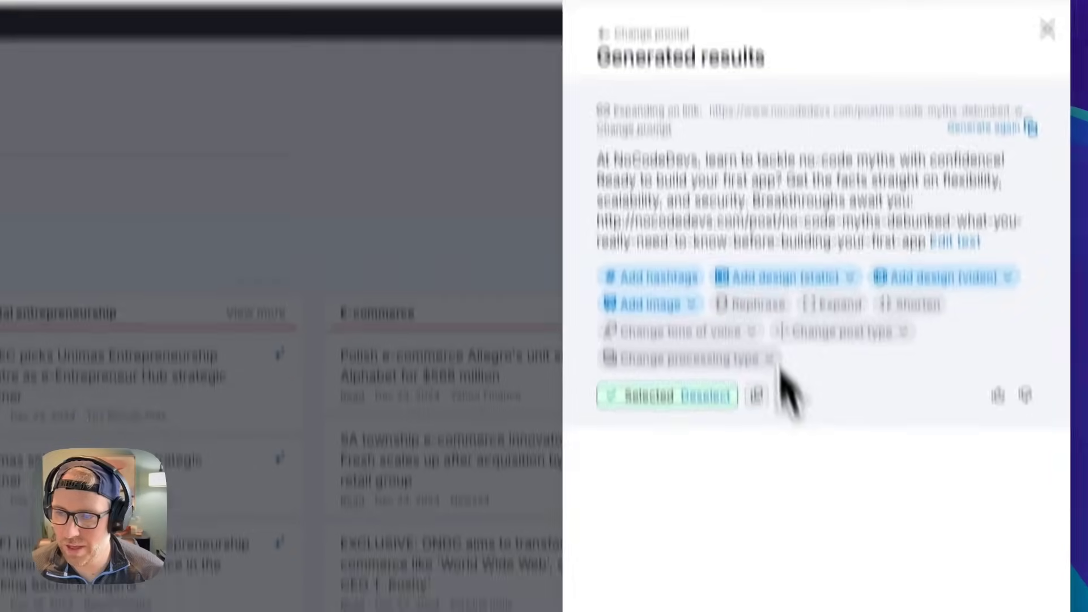
left_click(746, 386)
left_click(718, 211)
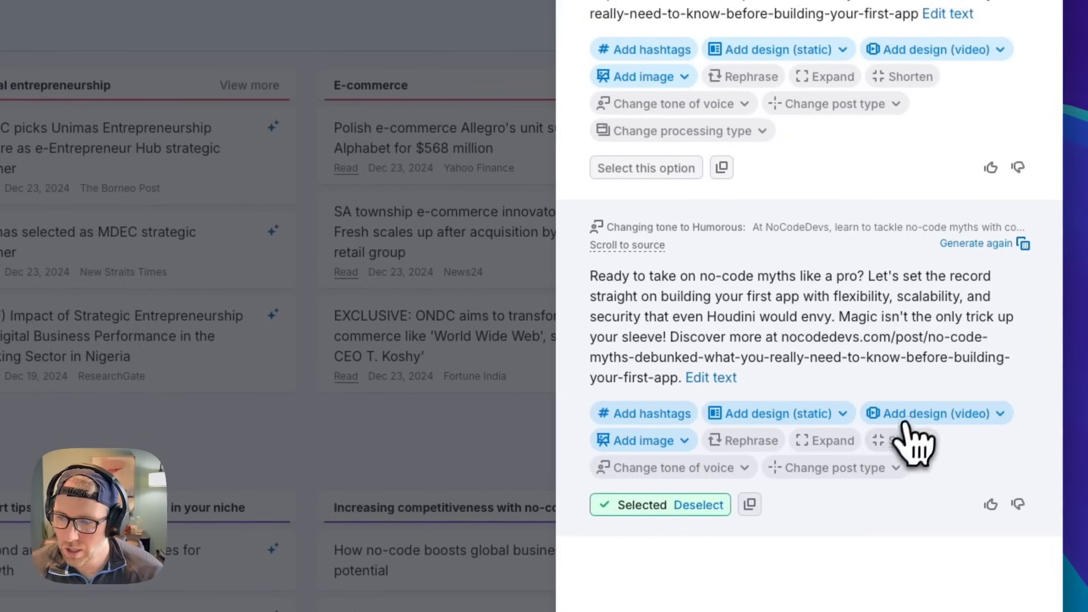
left_click(893, 440)
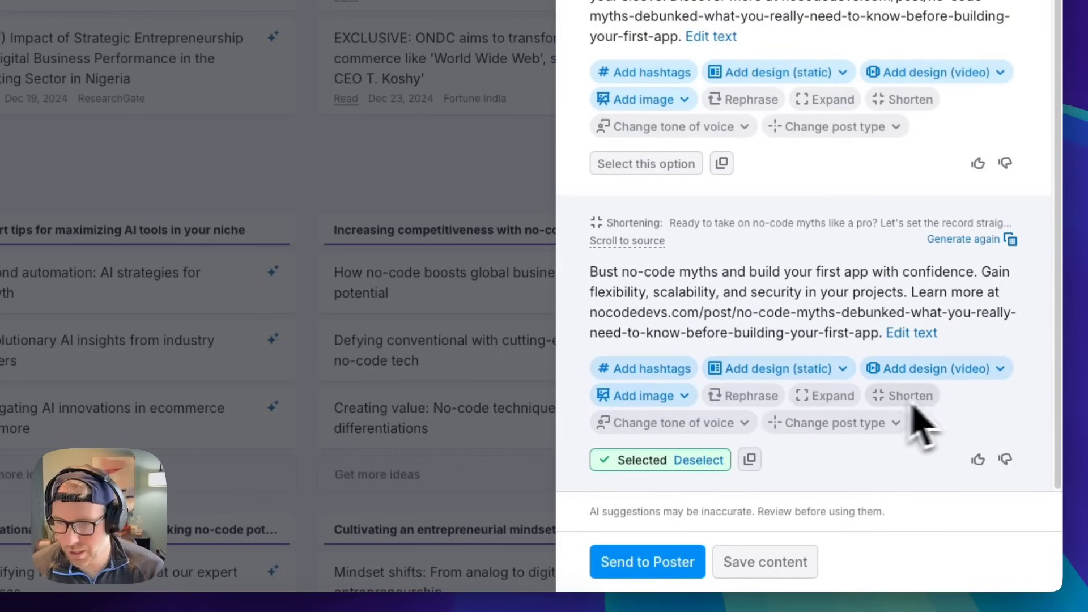
Change the shortened no-code myths post into a Poll post type.
left_click(857, 419)
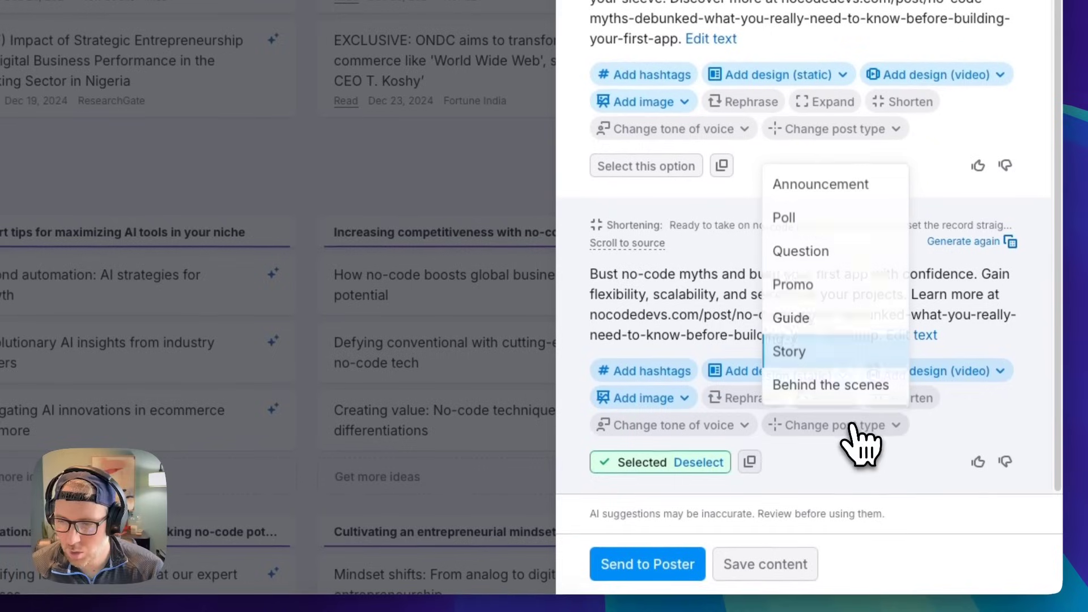
left_click(796, 221)
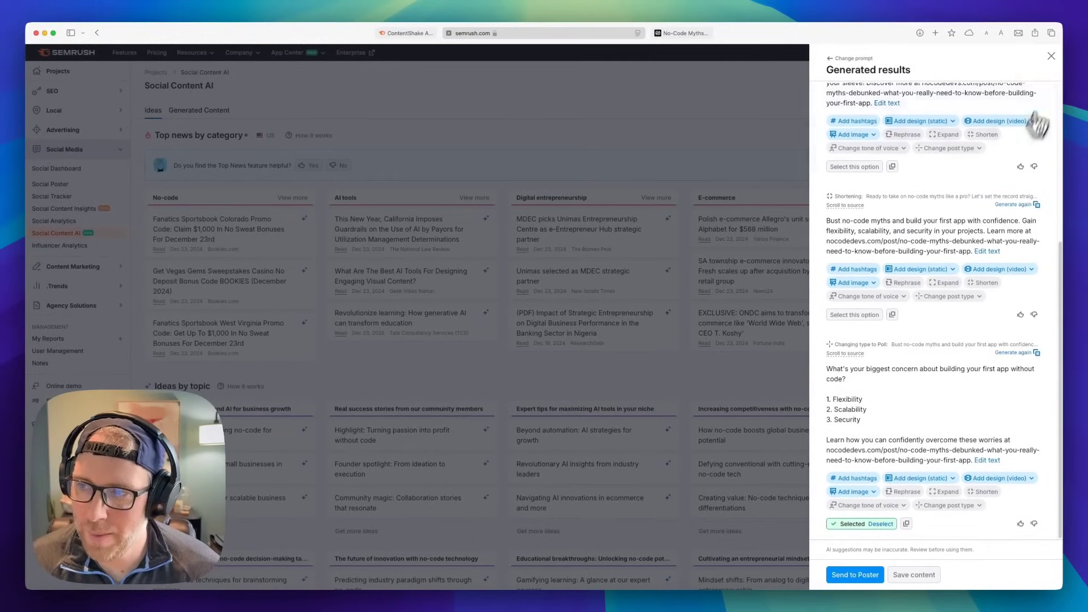
Close the results, preview the static Design form and its size list, then dismiss it.
left_click(1051, 57)
left_click(998, 94)
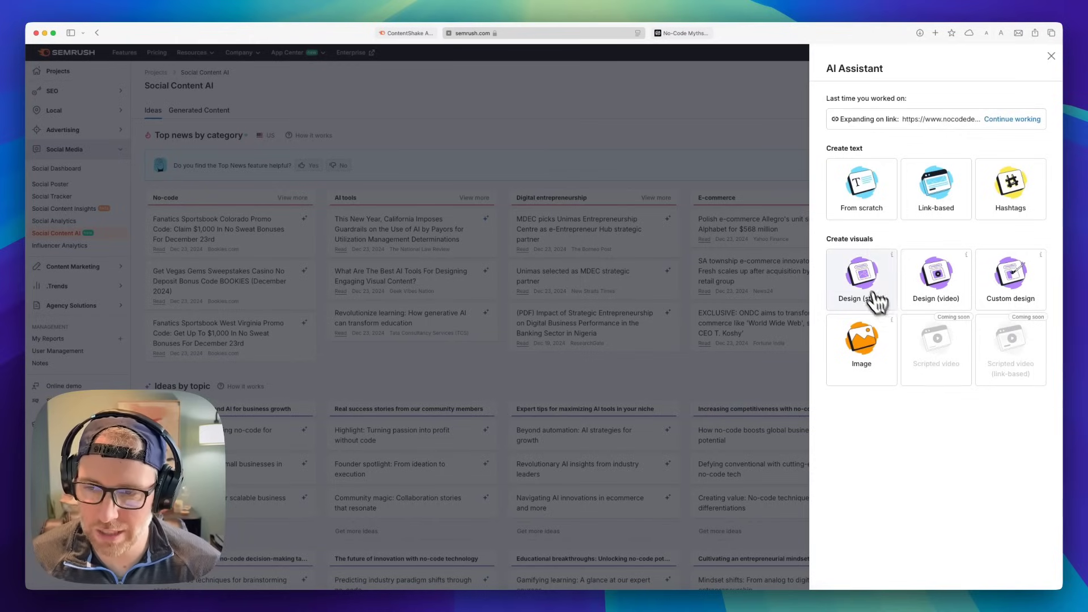
left_click(868, 292)
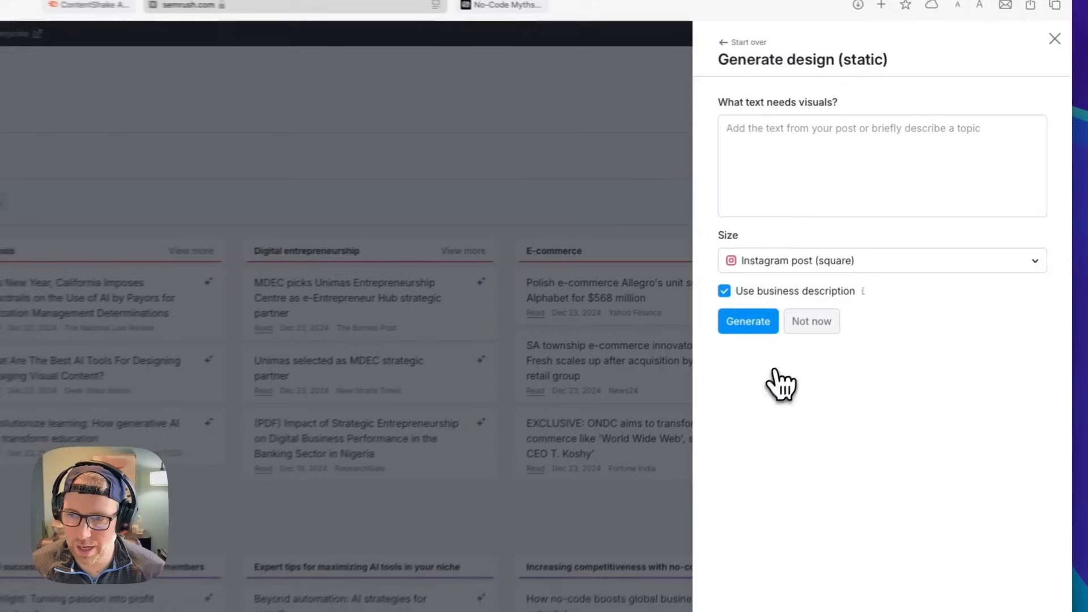
type("no code tolls")
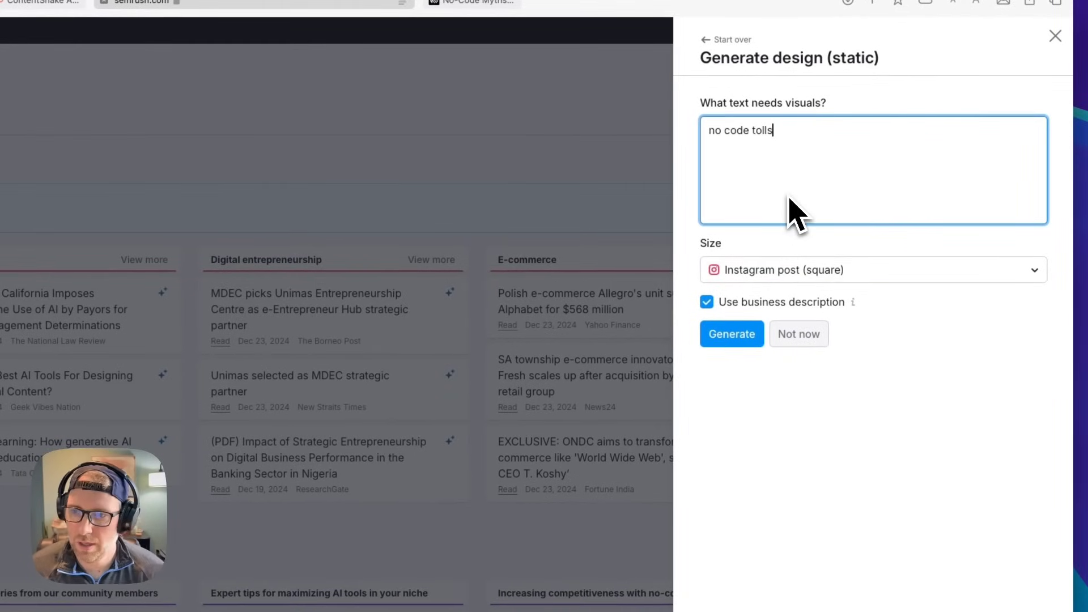
left_click(815, 273)
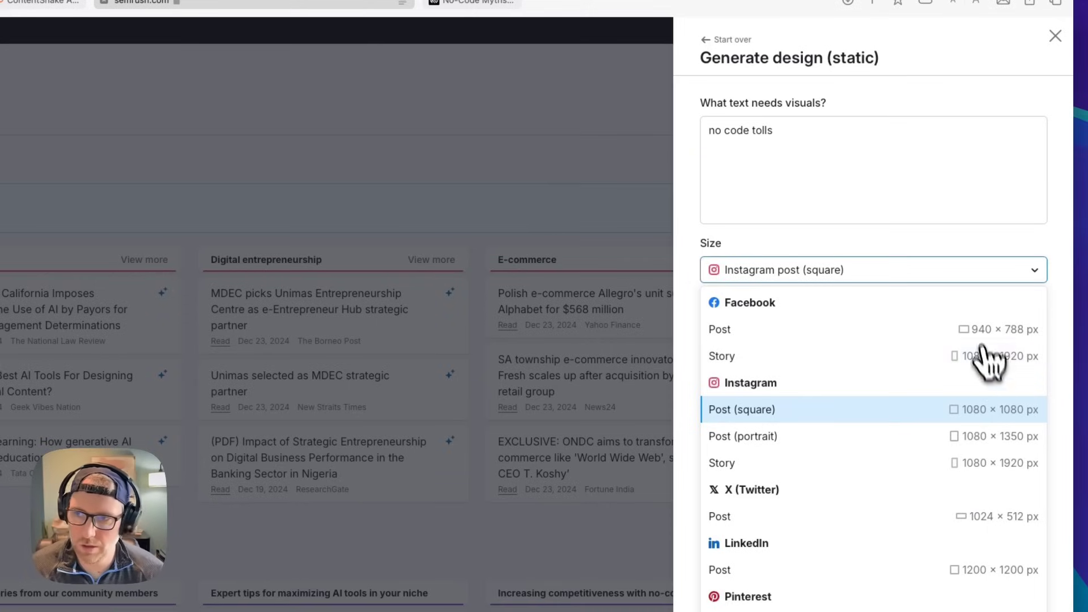
left_click(1055, 36)
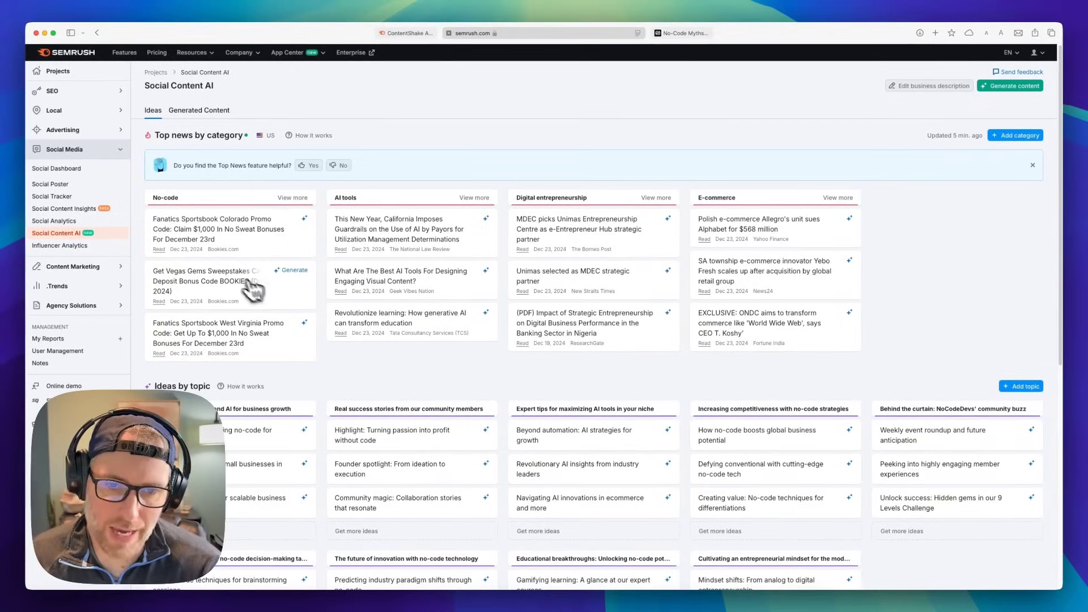
mouse_move(406, 281)
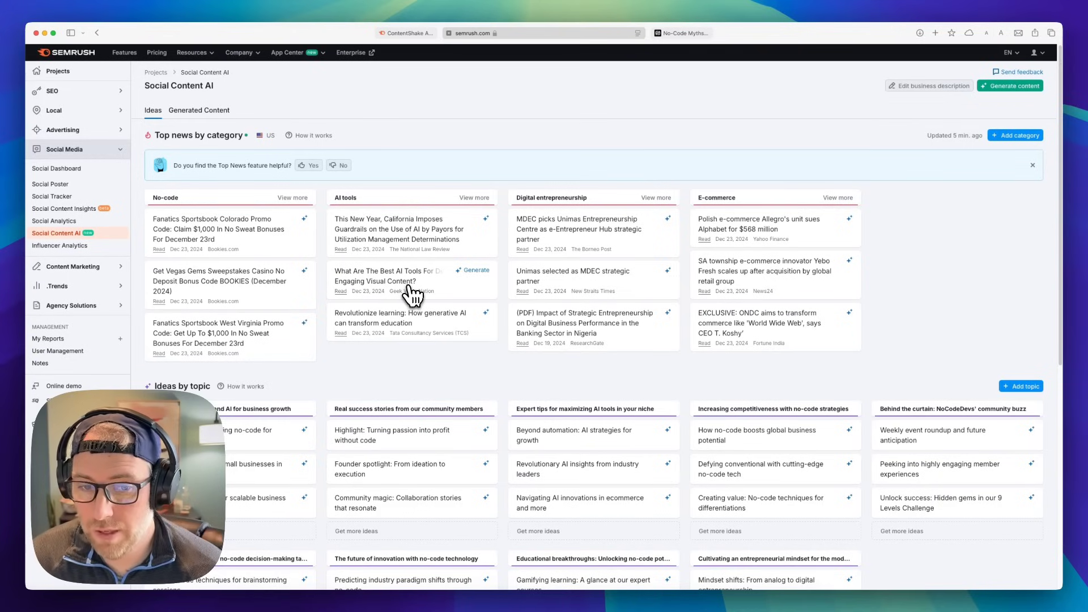
Create an Informative LinkedIn recap post from the AI tools visual content news article.
left_click(474, 271)
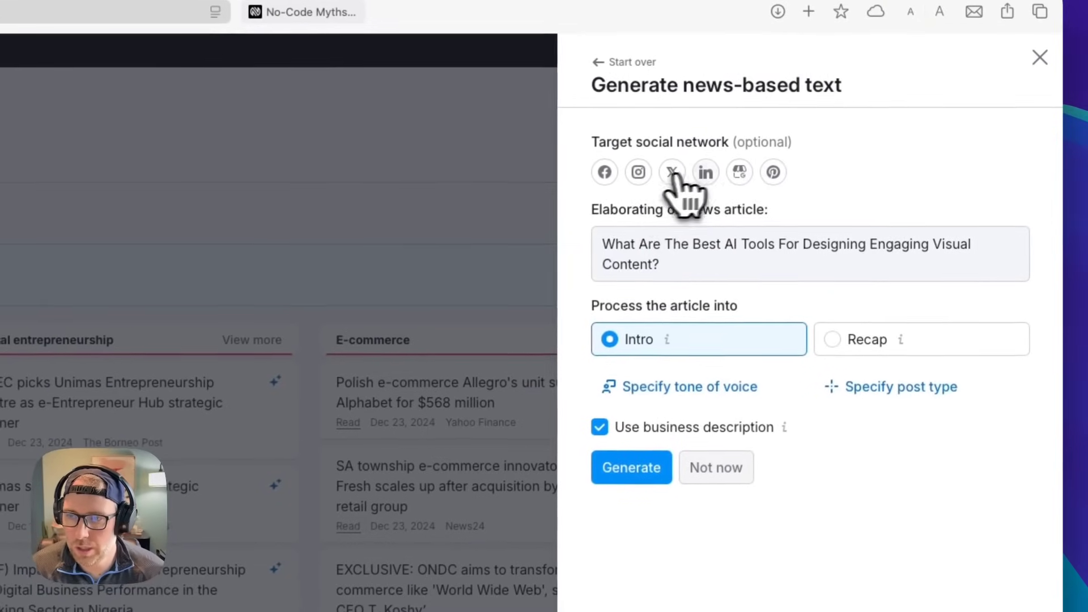
left_click(704, 173)
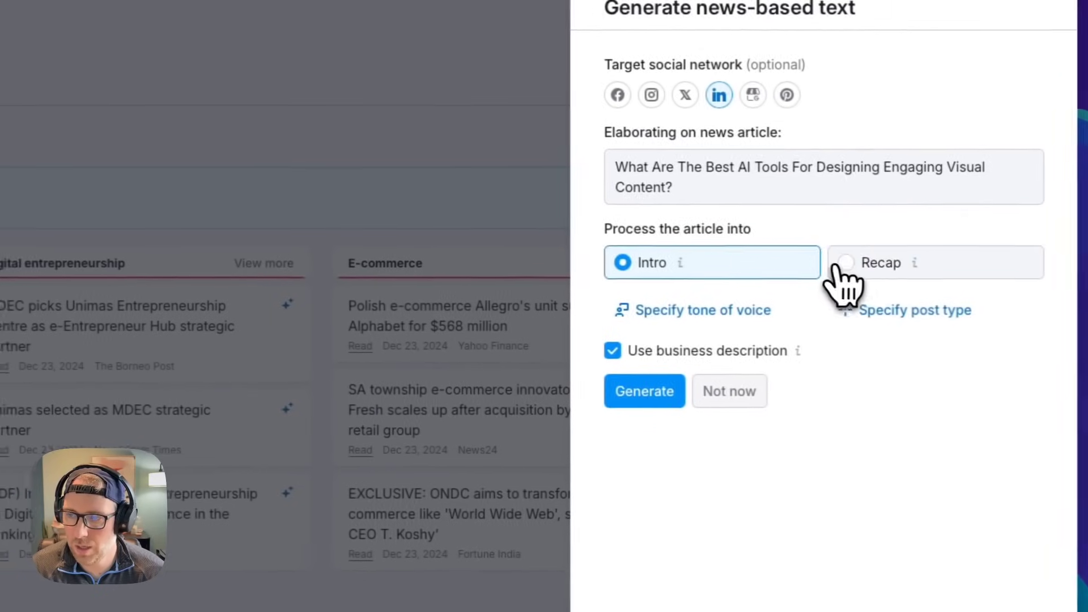
left_click(838, 266)
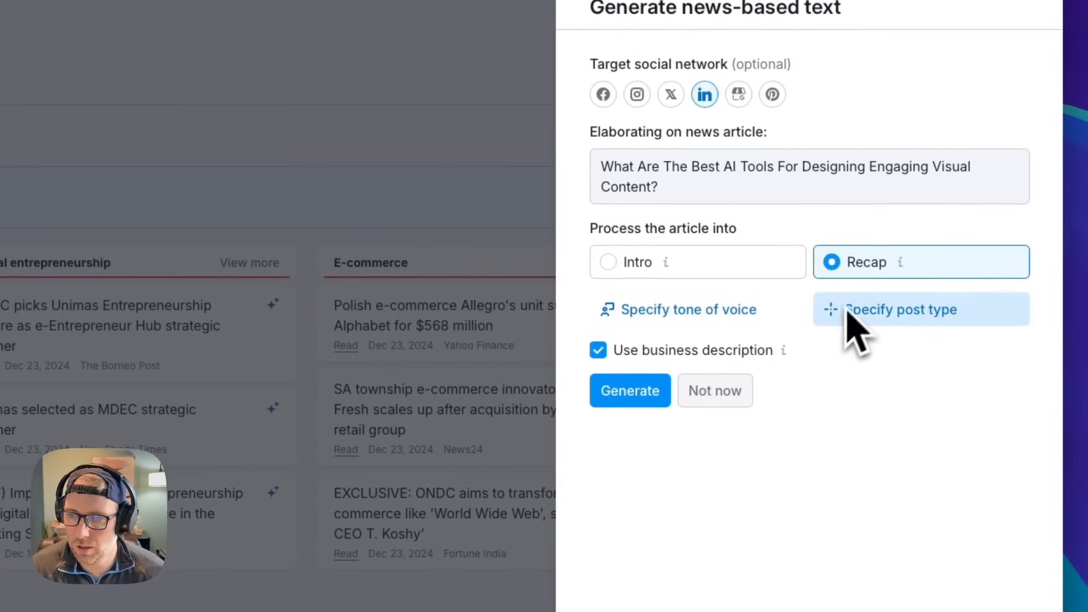
left_click(652, 313)
left_click(667, 385)
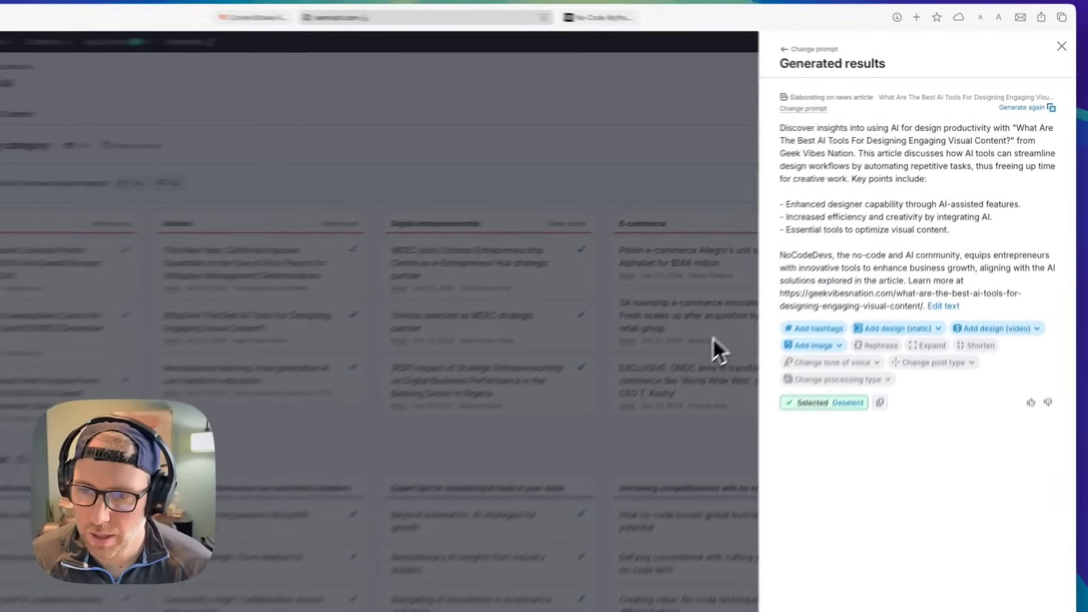
Close the generated post and scroll down through Ideas by topic and back up.
left_click(712, 343)
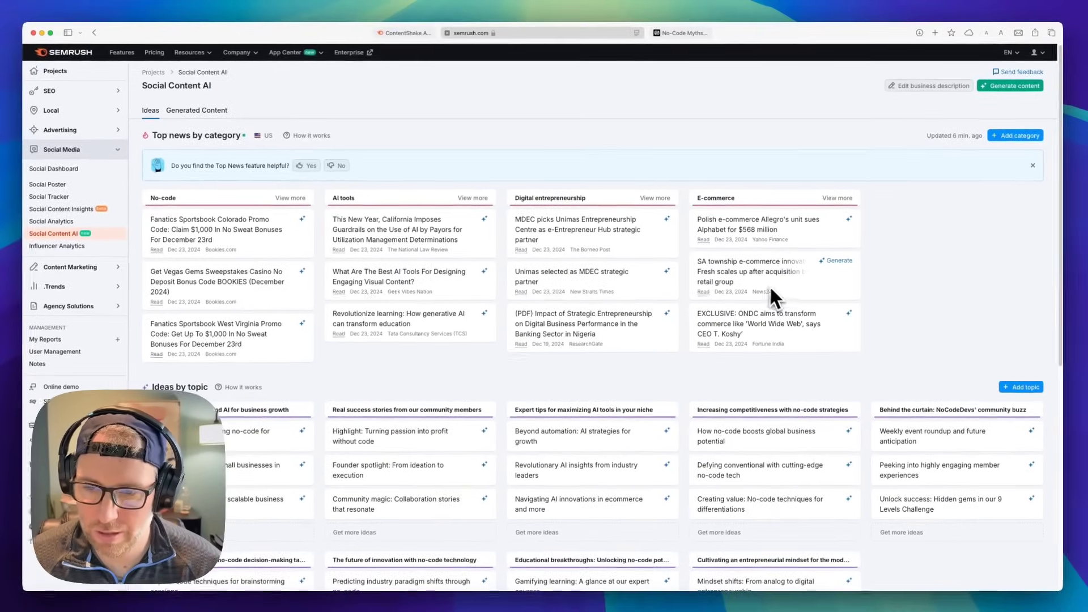
scroll(759, 281, "down", 3)
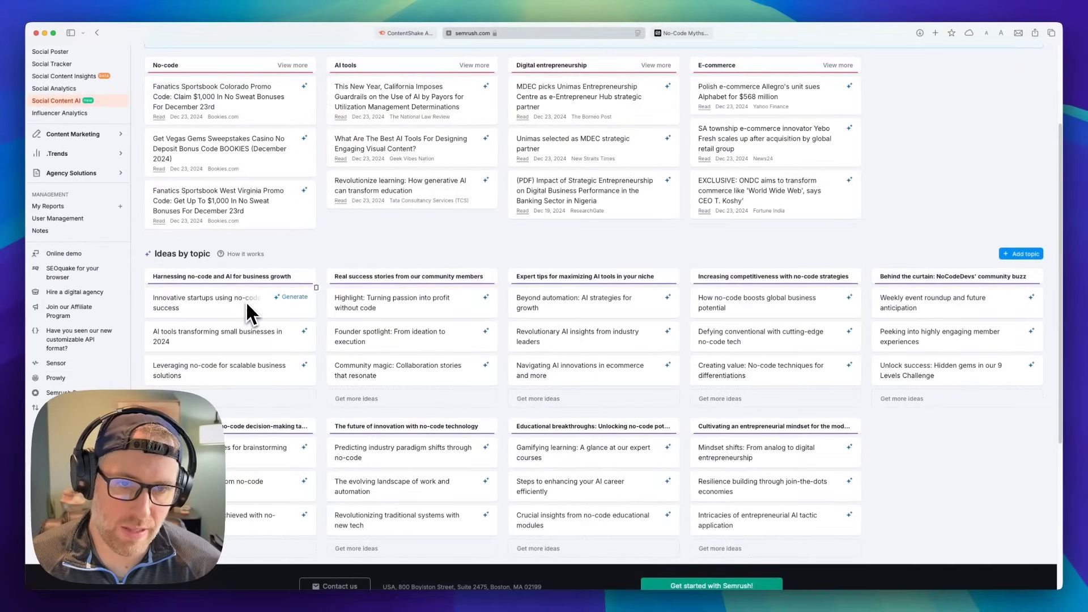
scroll(255, 349, "down", 5)
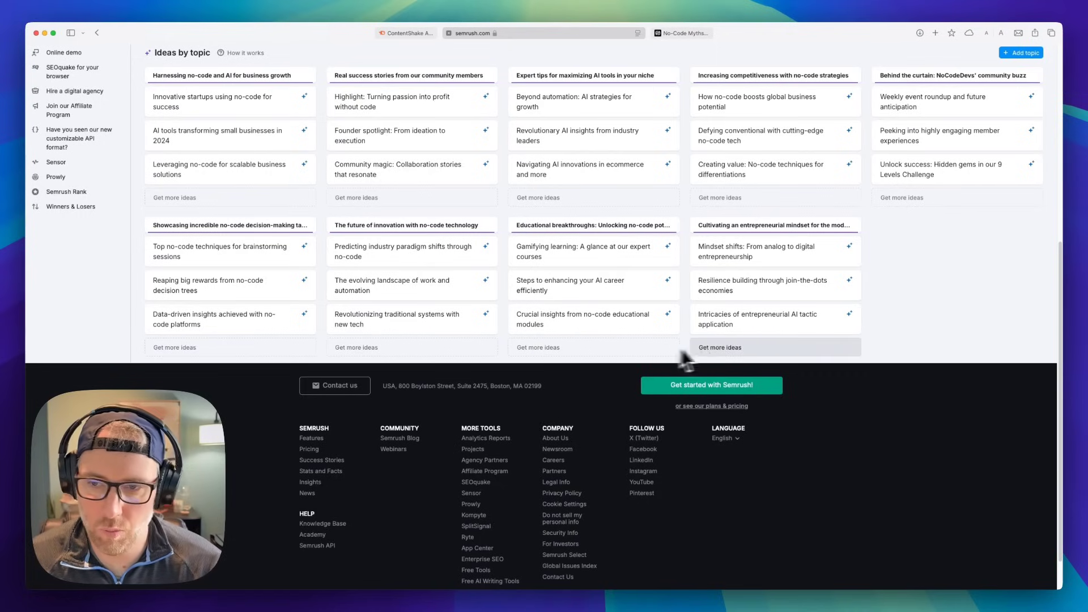
scroll(604, 243, "up", 5)
scroll(604, 243, "up", 1)
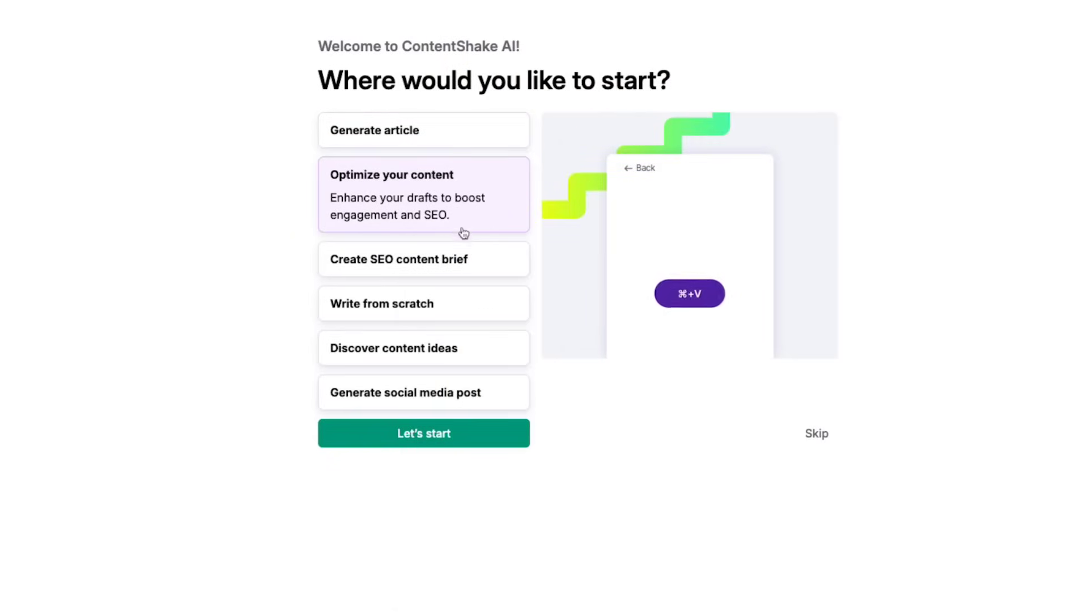
Preview the SEO content brief, write-from-scratch and social media post start options.
left_click(468, 264)
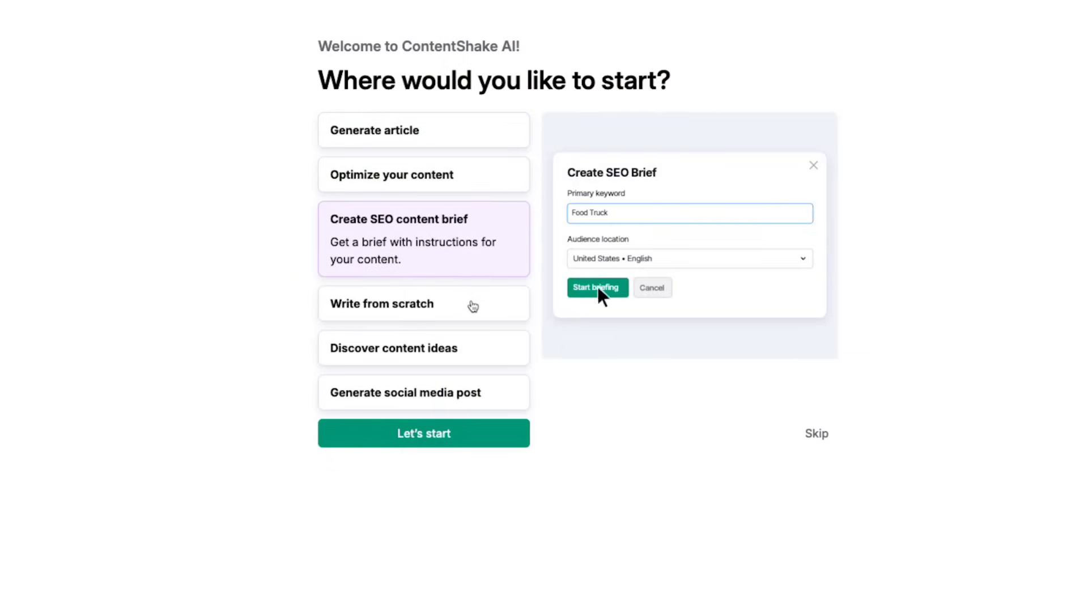
left_click(471, 304)
left_click(476, 339)
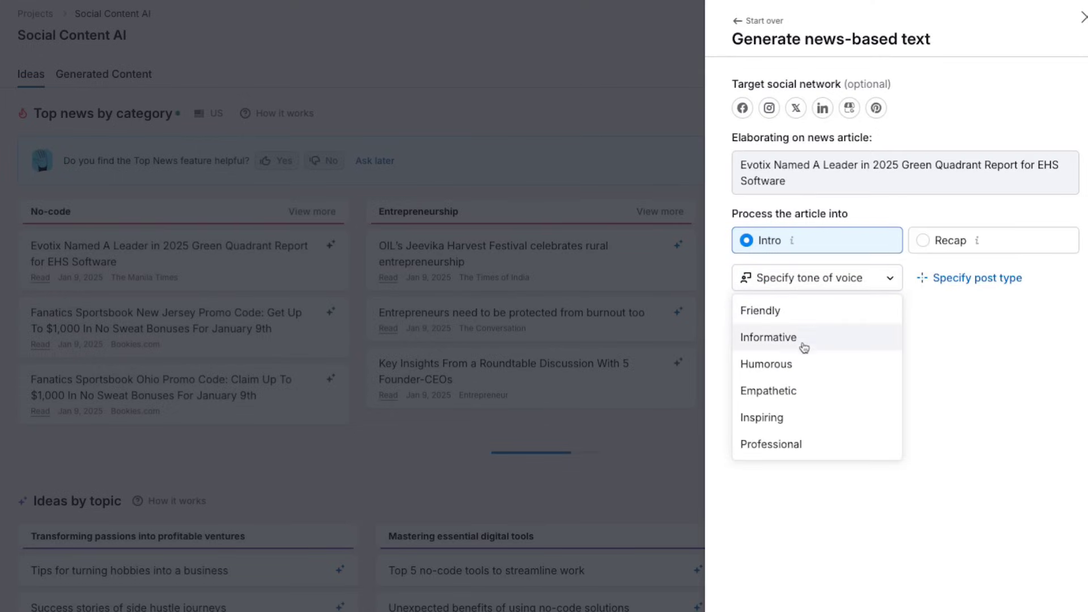
Generate an Inspiring-tone intro post from the Evotix Green Quadrant Report article.
left_click(784, 415)
left_click(779, 350)
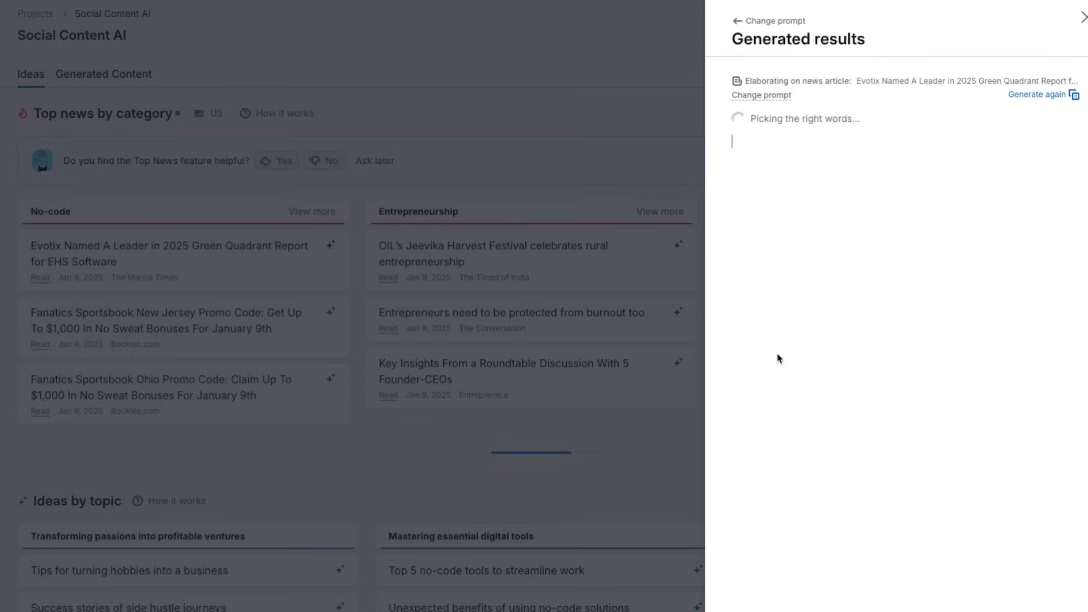